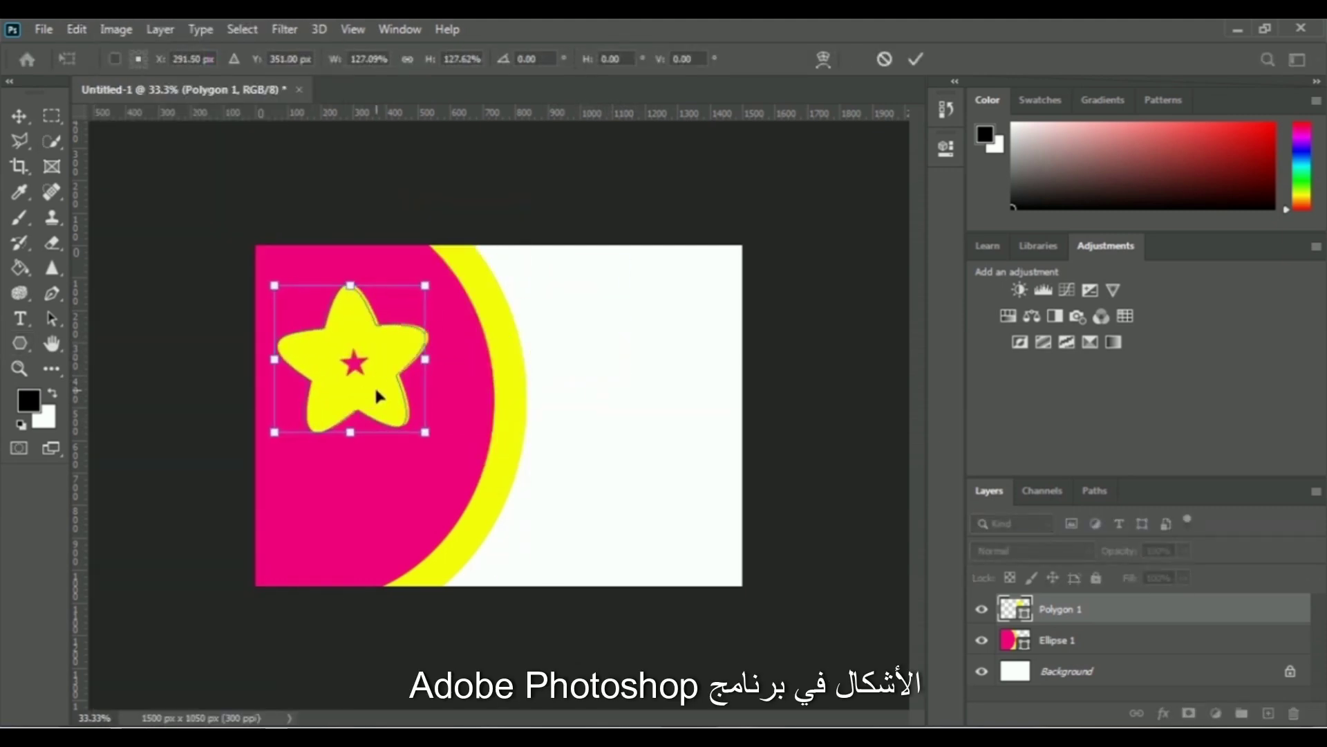
- Apply the star's transform and change the star's fill to yellow
{"action": "key", "text": "Return"}
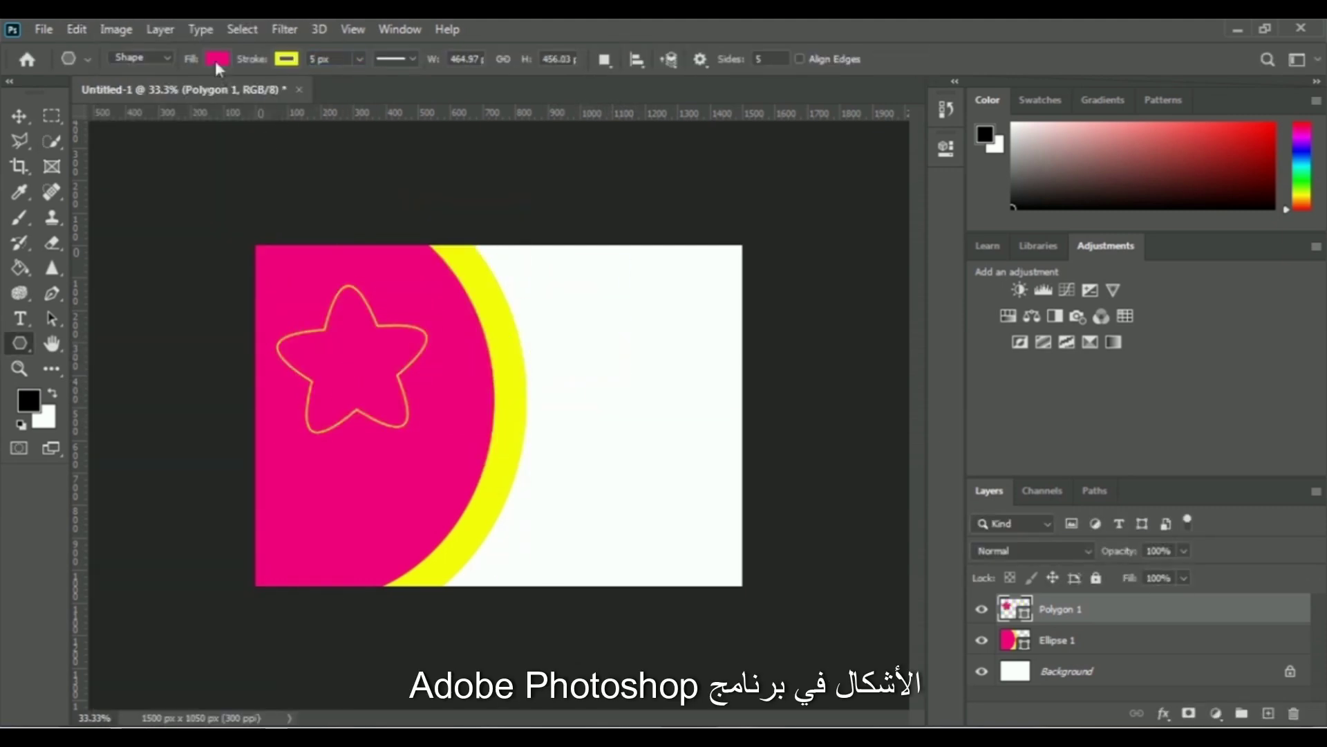
{"action": "left_click", "coordinate": [217, 58]}
{"action": "left_click", "coordinate": [187, 163]}
- Choose the horse-and-rider shape for the Custom Shape tool
{"action": "right_click", "coordinate": [19, 342]}
{"action": "left_click", "coordinate": [117, 436]}
{"action": "left_click", "coordinate": [788, 59]}
{"action": "scroll", "coordinate": [767, 283], "scroll_direction": "down", "scroll_amount": 5}
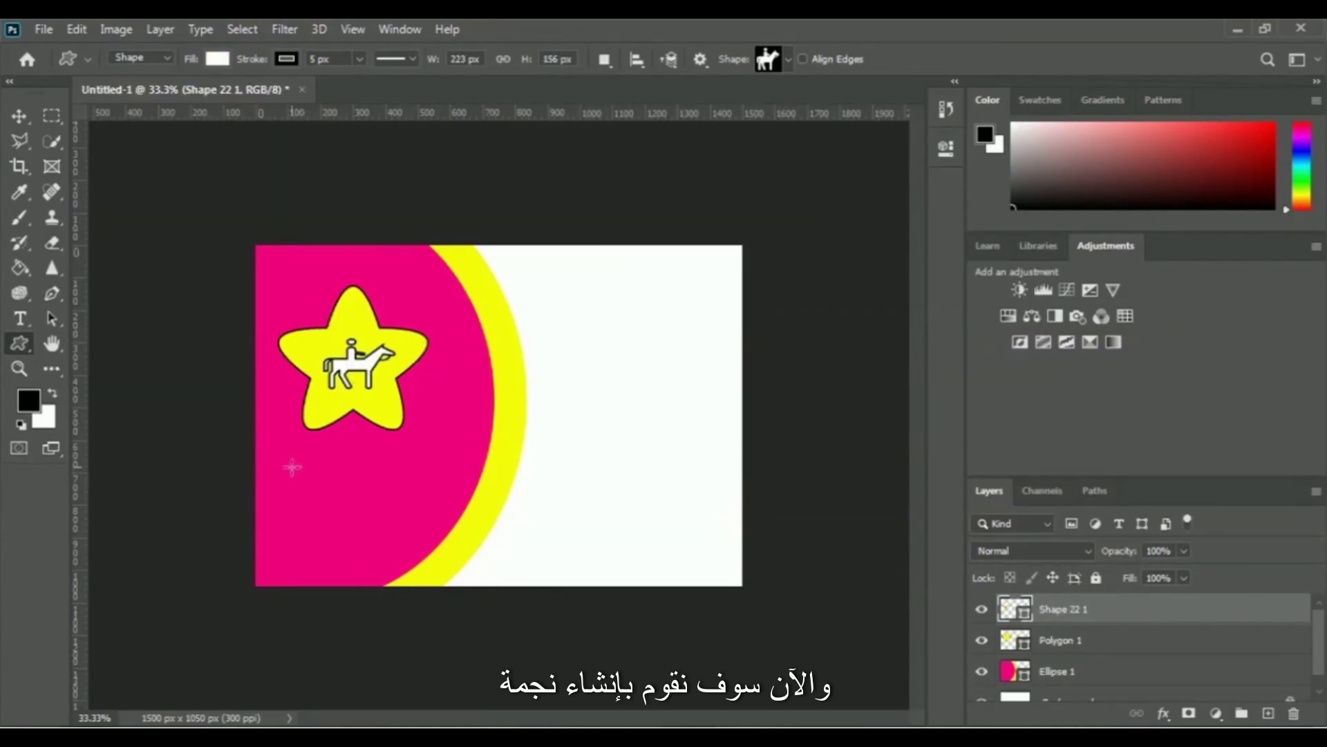
- Draw a wide, low rectangle on the pink area just below the yellow star
{"action": "right_click", "coordinate": [19, 343]}
{"action": "left_click", "coordinate": [103, 341]}
{"action": "left_click_drag", "start_coordinate": [269, 452], "coordinate": [455, 493]}
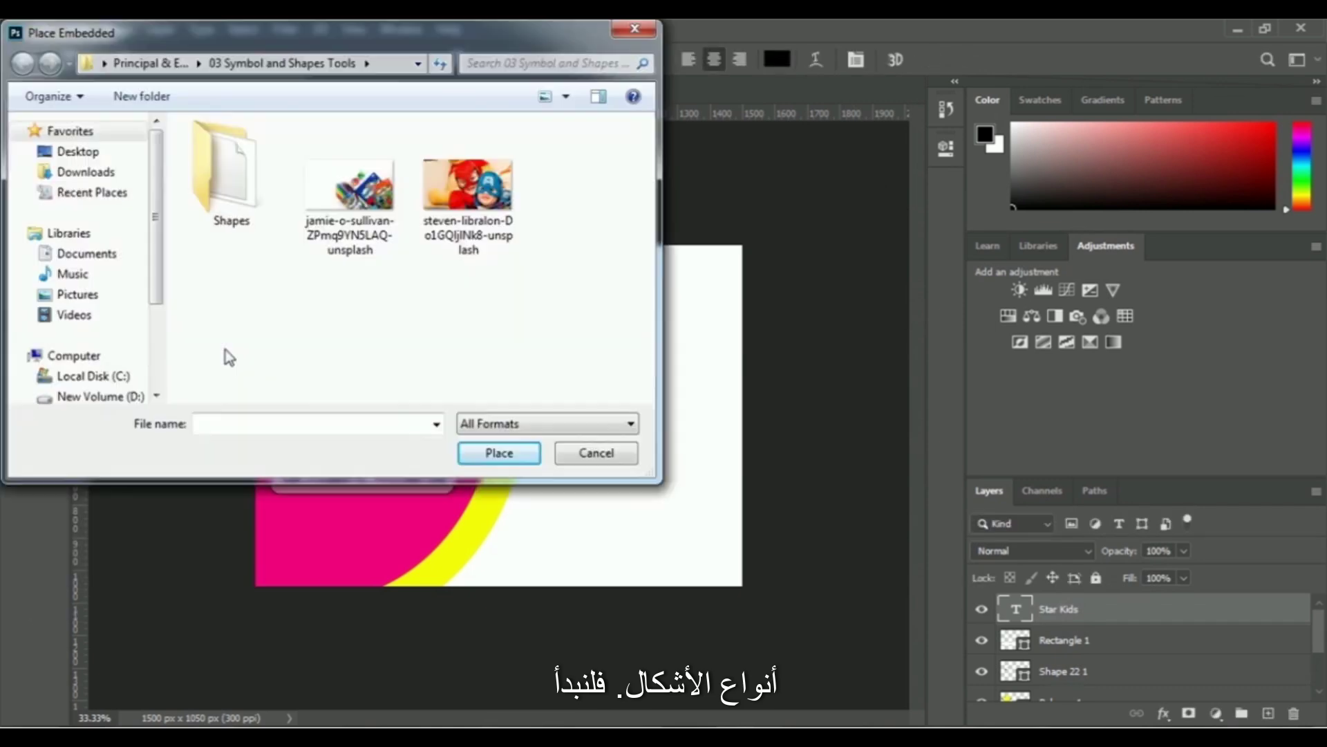
- Place the photo of the two children in superhero masks as an embedded image and apply the placement
{"action": "left_click", "coordinate": [468, 186]}
{"action": "left_click", "coordinate": [499, 453]}
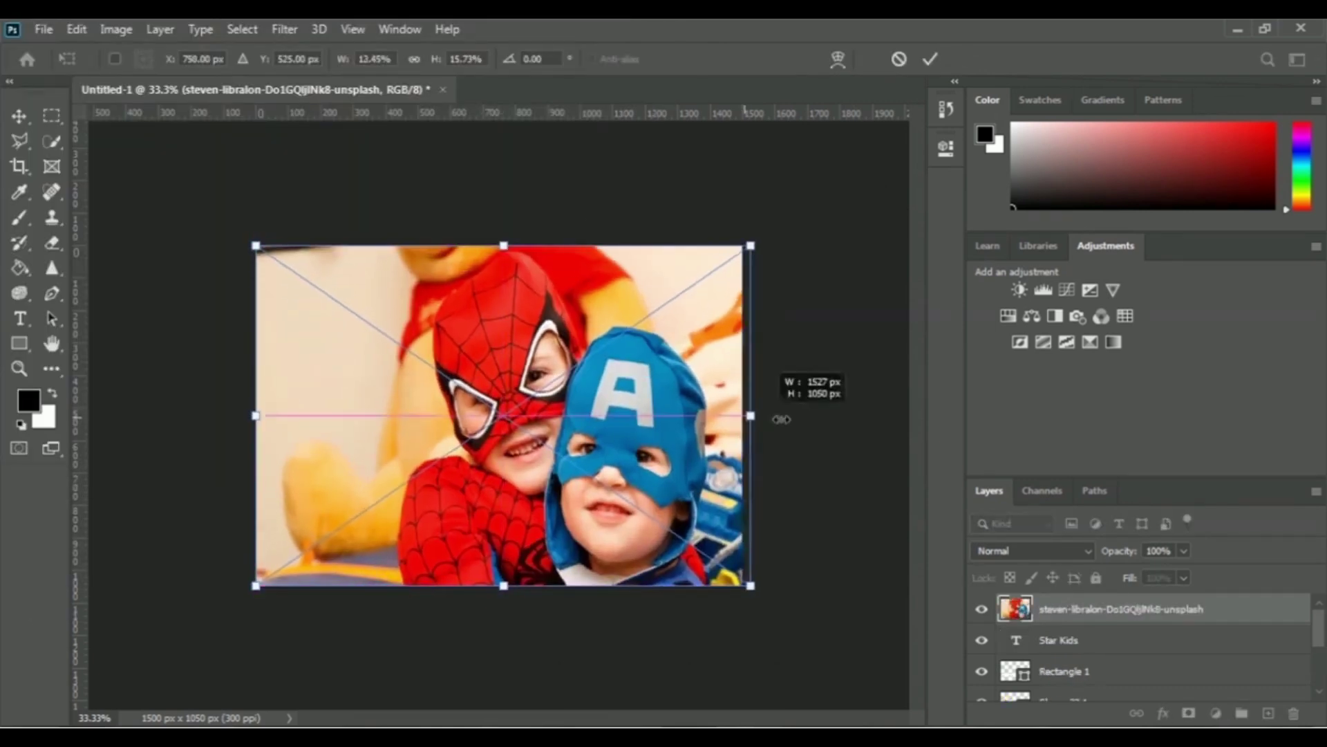
{"action": "key", "text": "Return"}
{"action": "left_click_drag", "start_coordinate": [1319, 633], "coordinate": [1322, 669]}
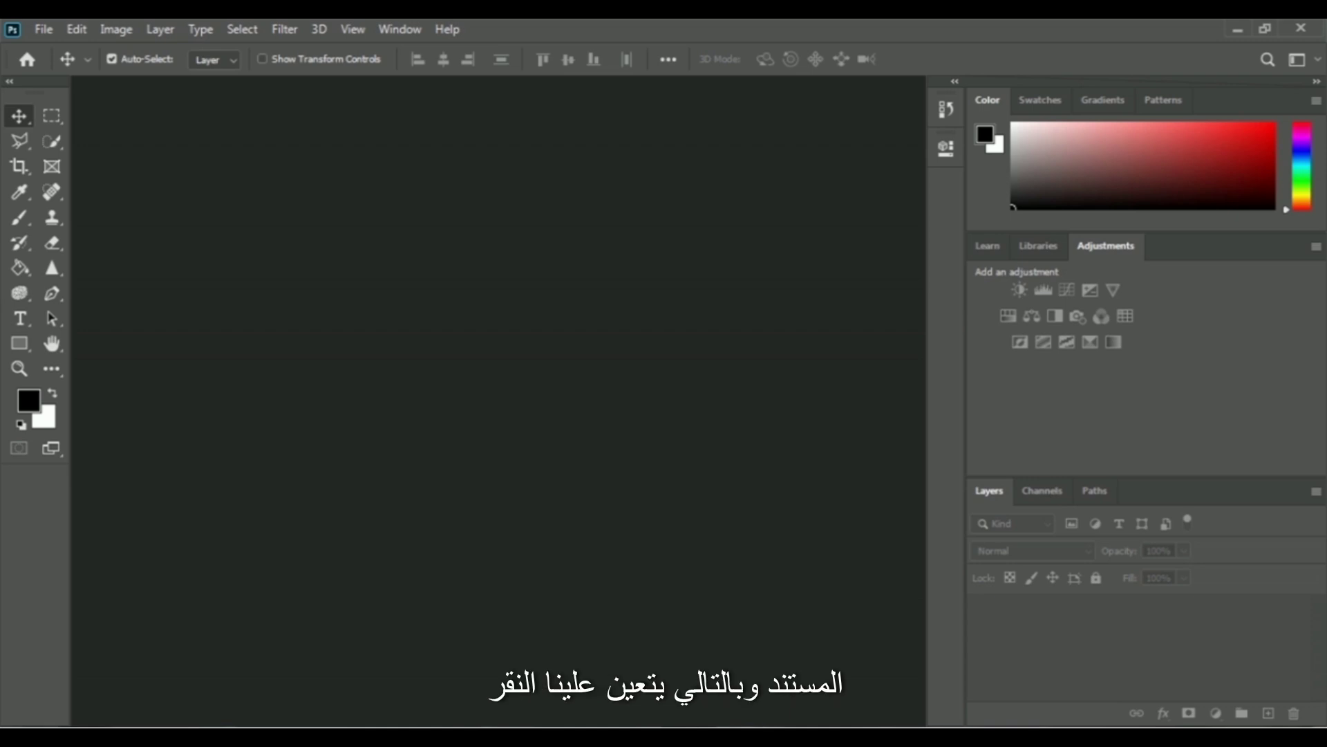
- Create a new document 5 inches wide and 3.5 inches high at 300 pixels/inch, in RGB Color with a white background
{"action": "left_click", "coordinate": [42, 31]}
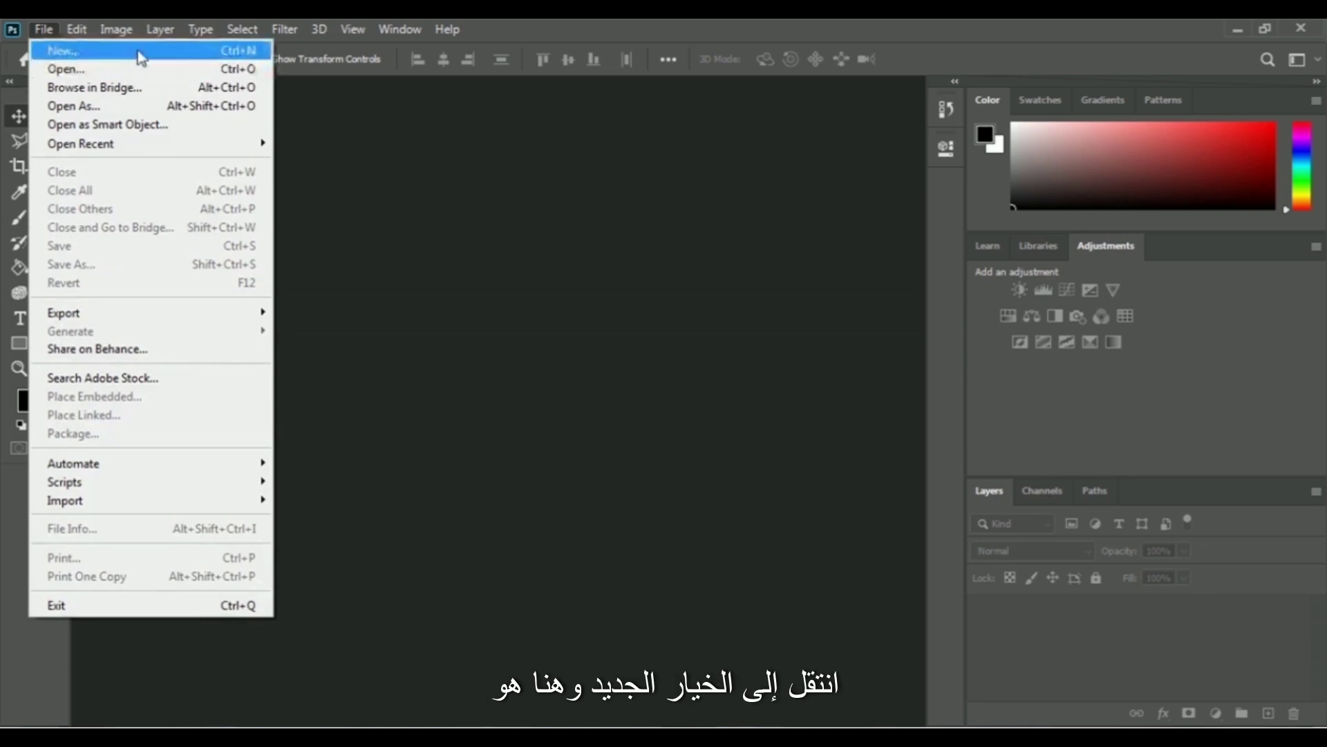
{"action": "left_click", "coordinate": [63, 51]}
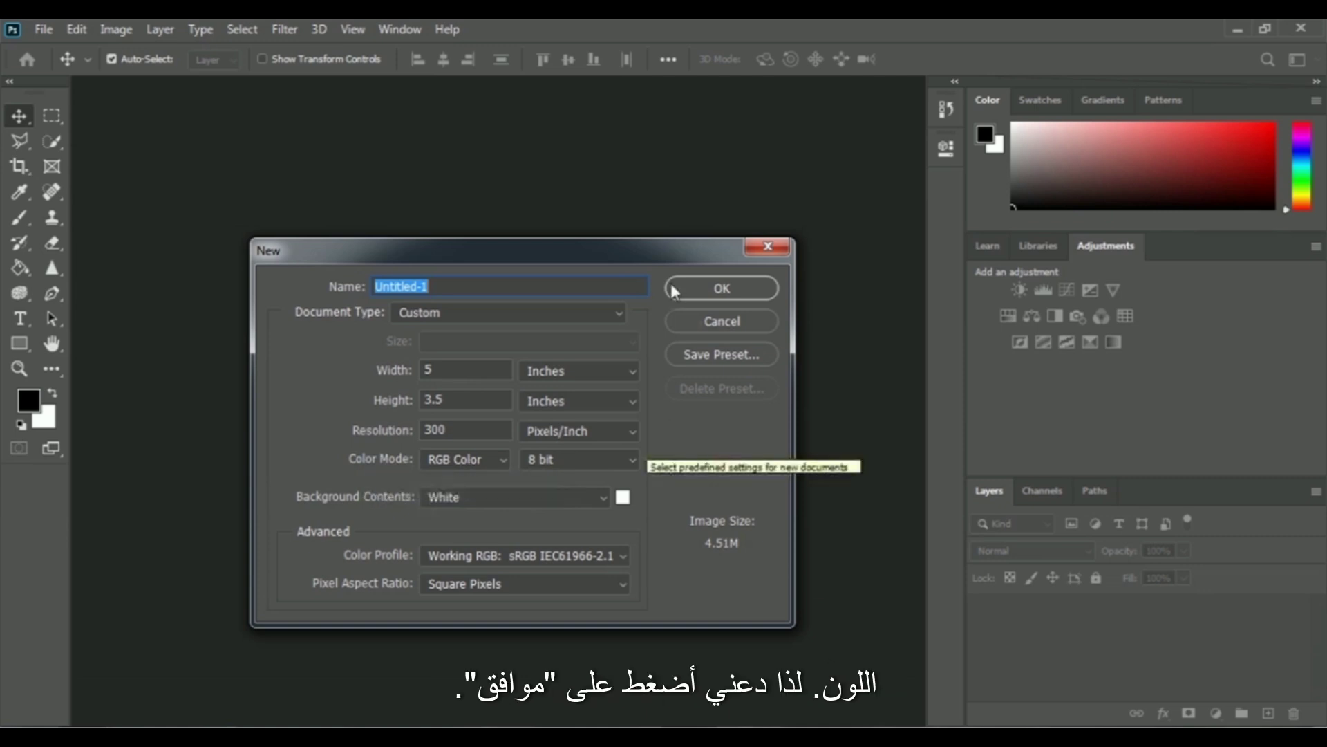
{"action": "left_click", "coordinate": [761, 289]}
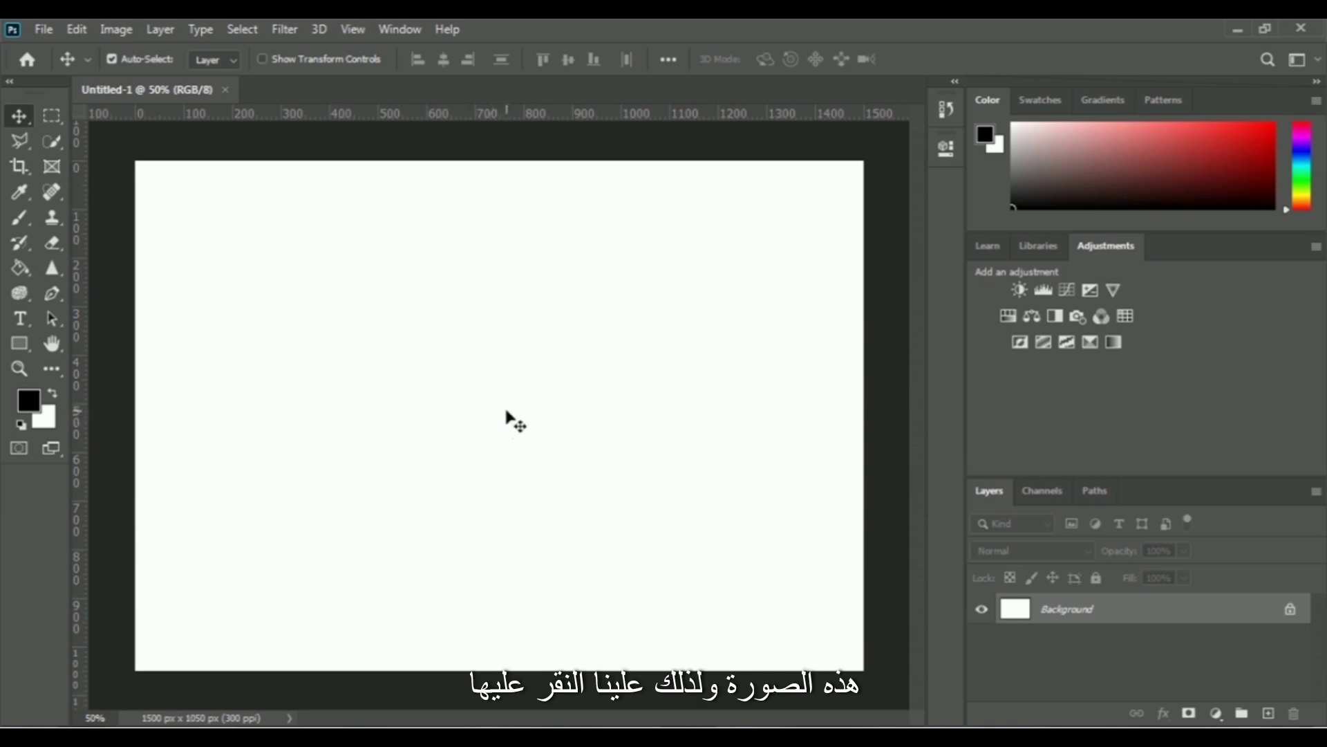
- Draw a large ellipse about 1313 × 1440 px that covers the canvas's left half and extends beyond its edges
{"action": "left_click", "coordinate": [354, 29]}
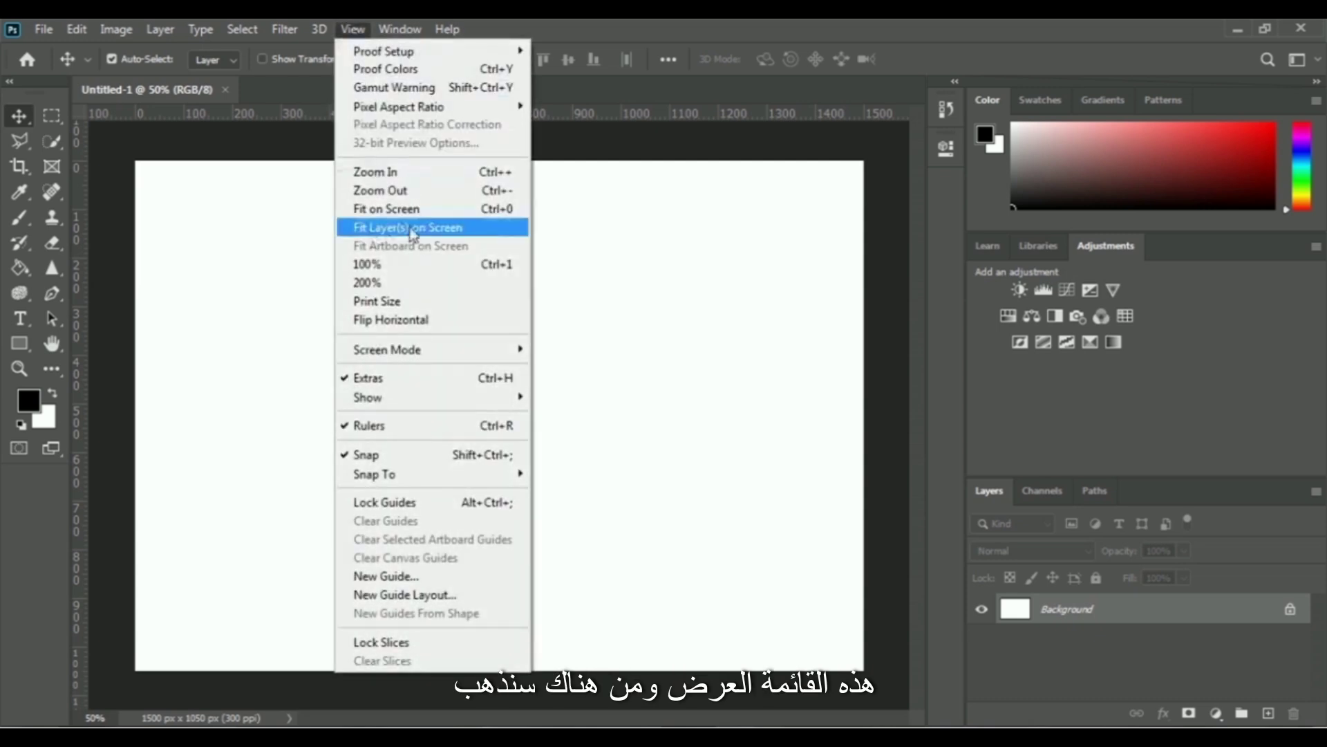
{"action": "left_click", "coordinate": [451, 192]}
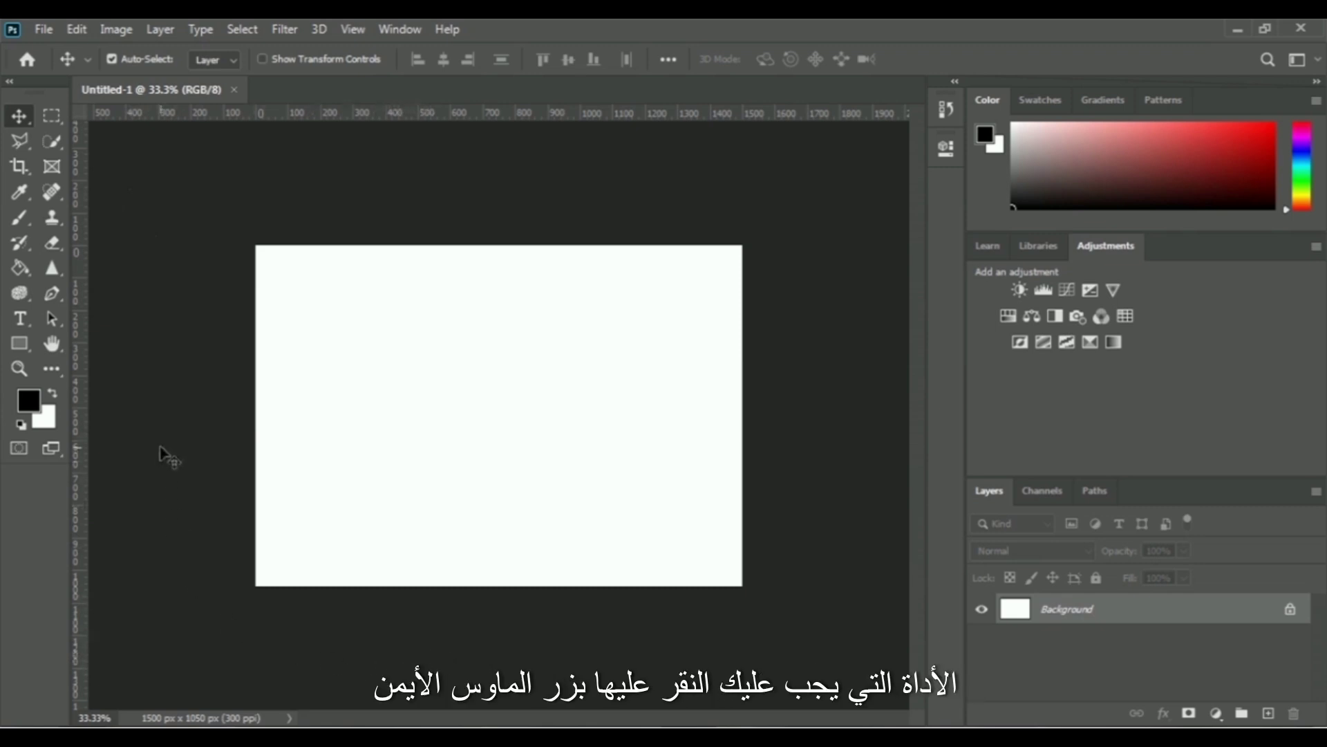
{"action": "left_click", "coordinate": [20, 351]}
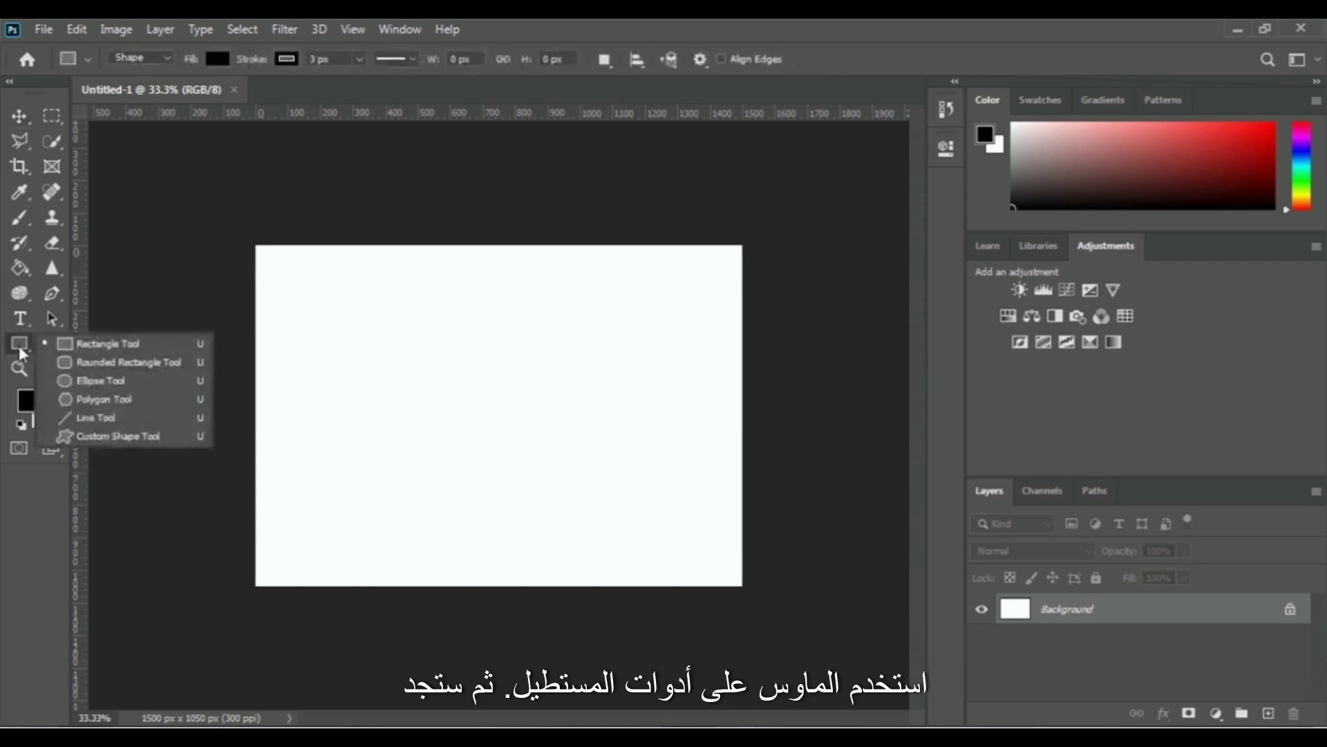
{"action": "left_click", "coordinate": [141, 383]}
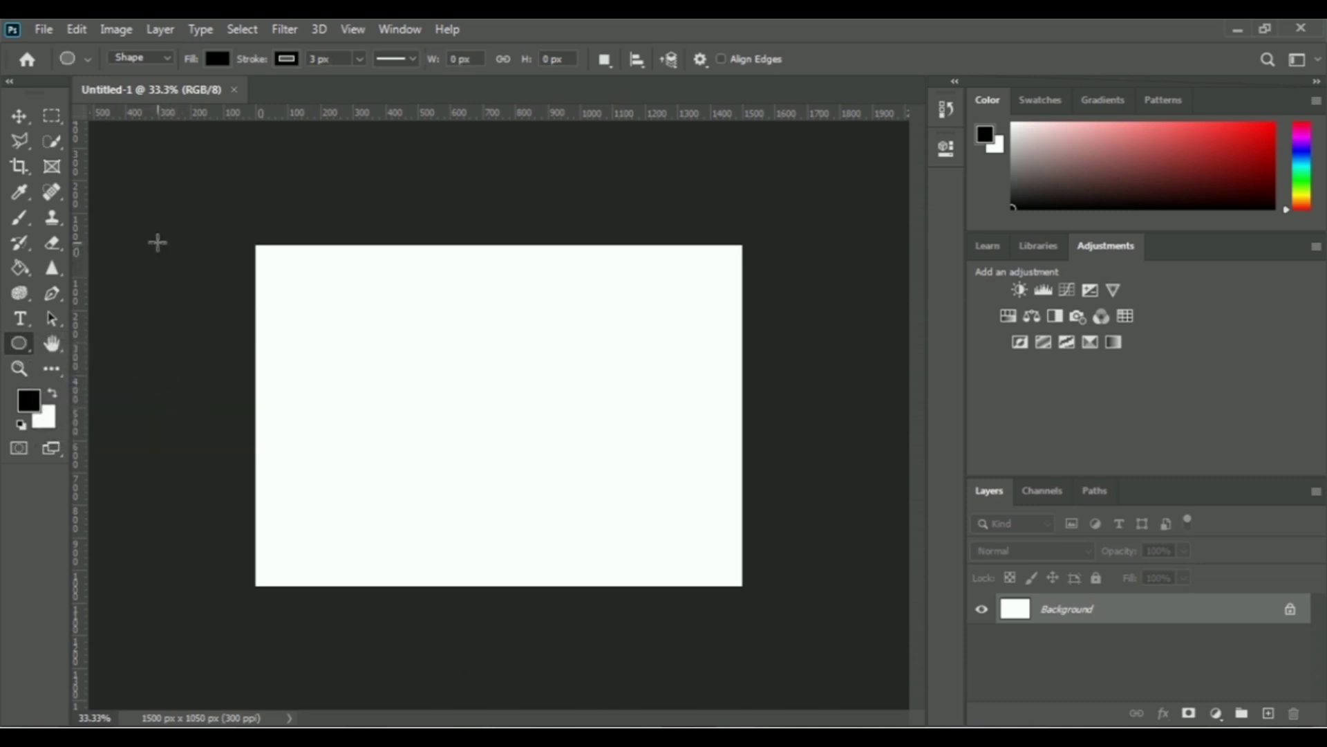
{"action": "left_click_drag", "start_coordinate": [101, 167], "coordinate": [525, 633]}
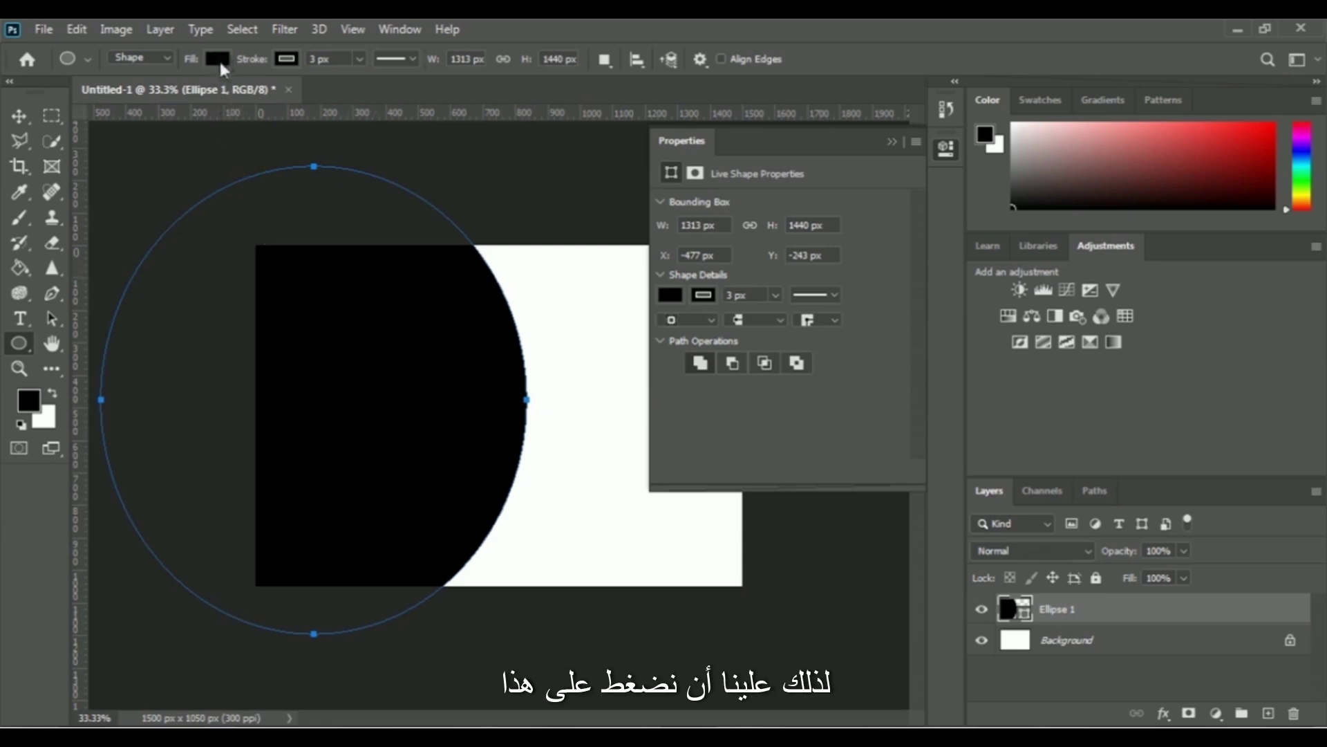
- Set the ellipse's fill to the pink color f50280
{"action": "left_click", "coordinate": [217, 58]}
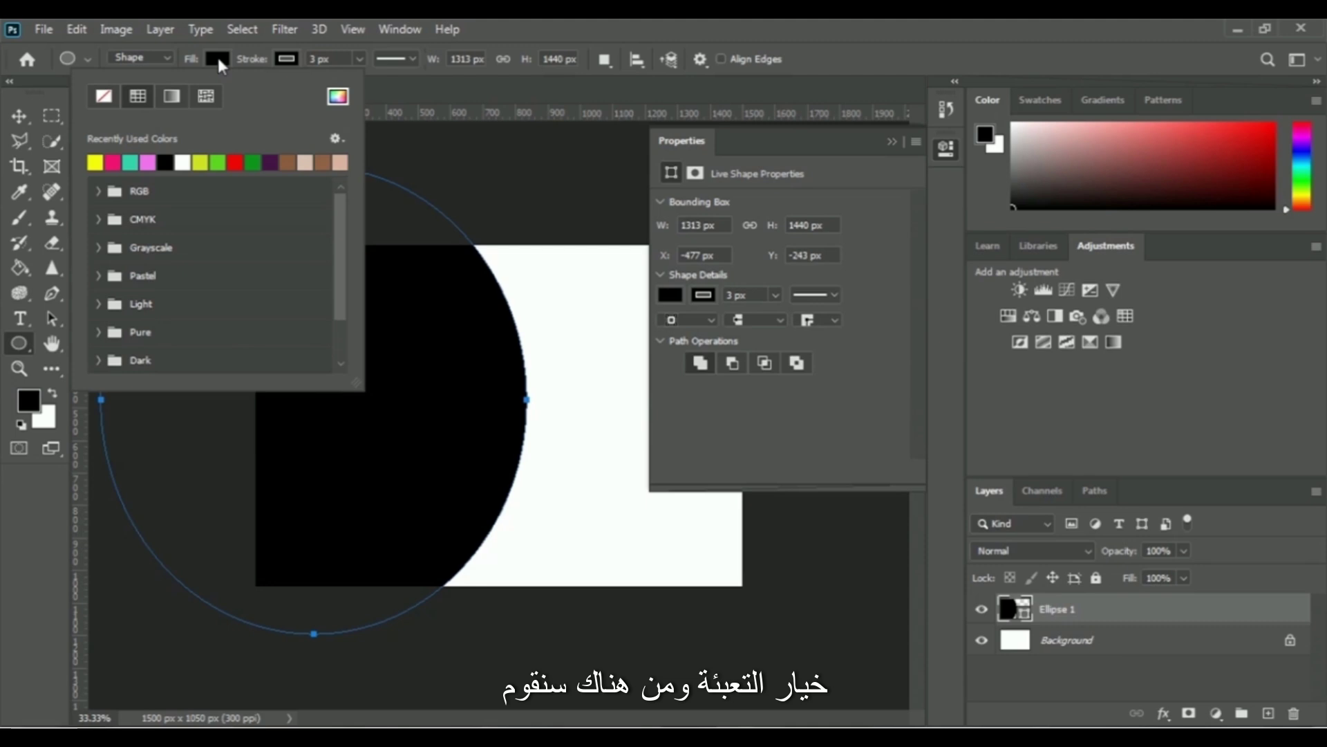
{"action": "left_click", "coordinate": [338, 98]}
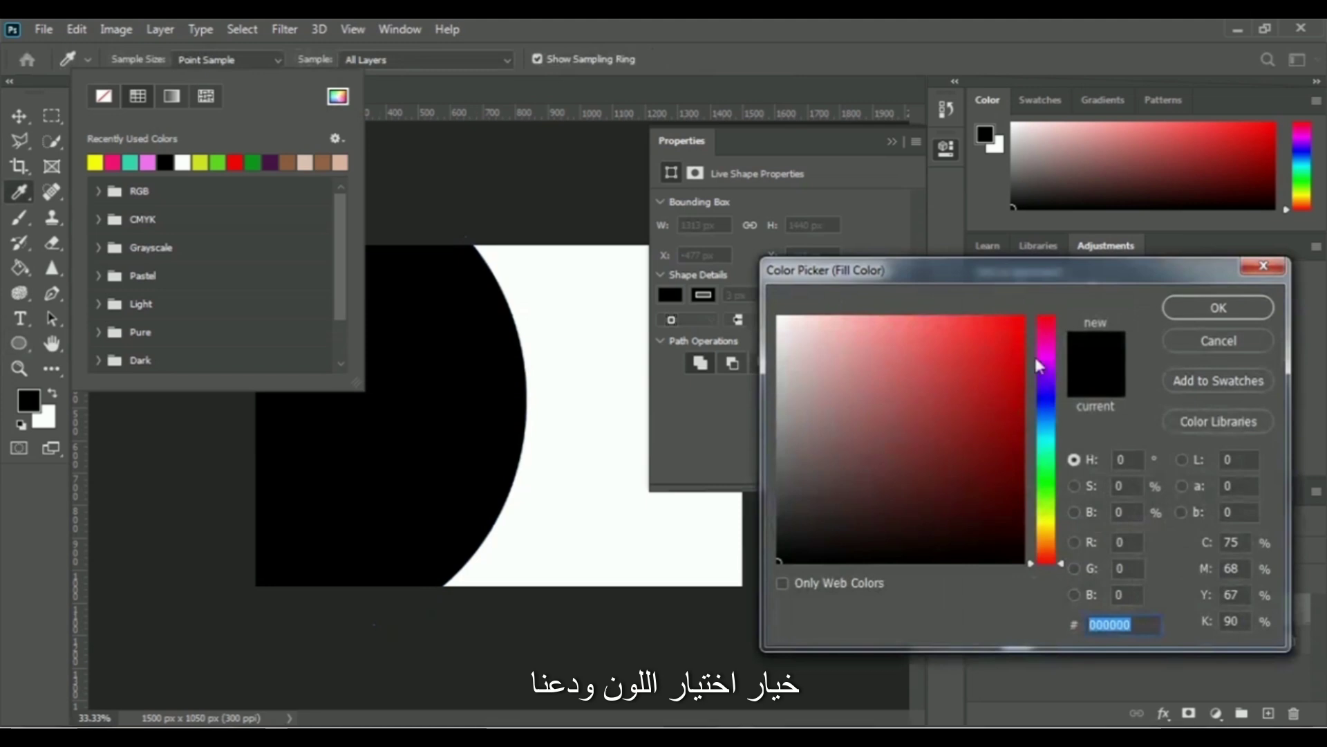
{"action": "left_click_drag", "start_coordinate": [1049, 373], "coordinate": [1048, 336]}
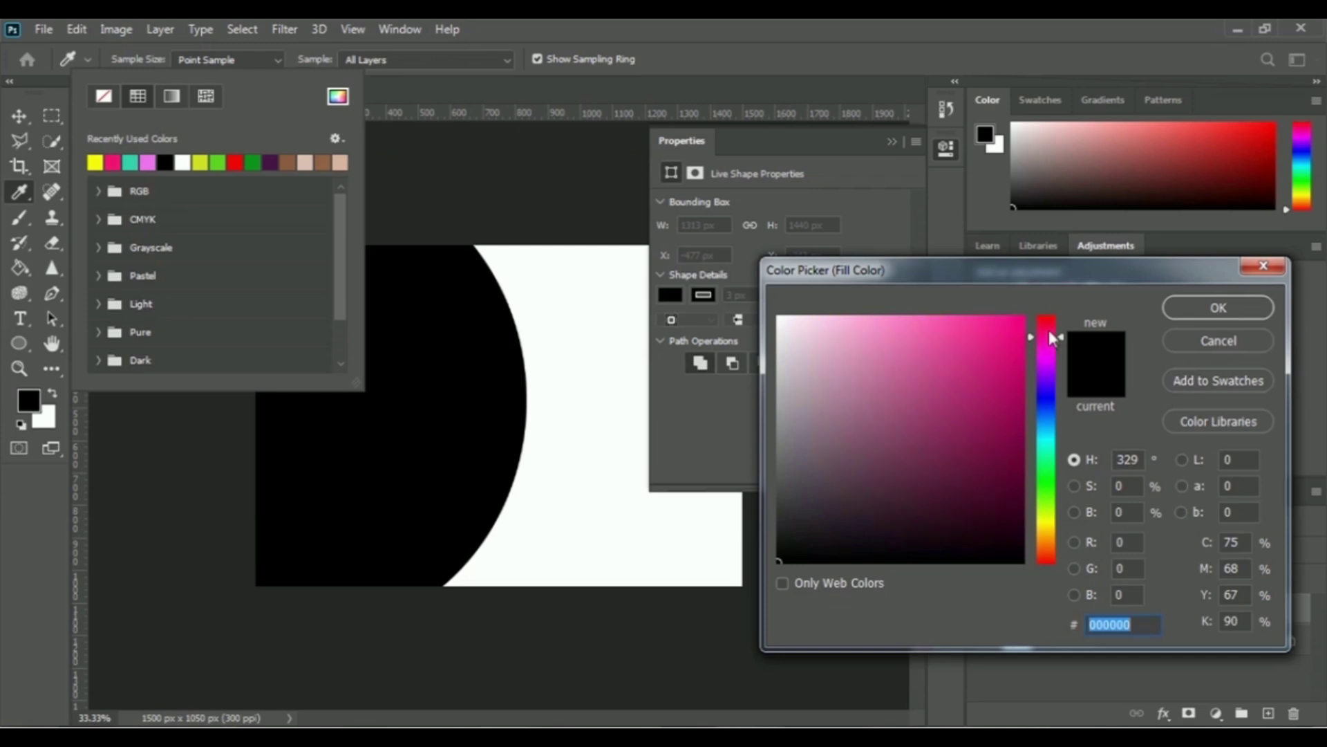
{"action": "left_click", "coordinate": [1022, 324]}
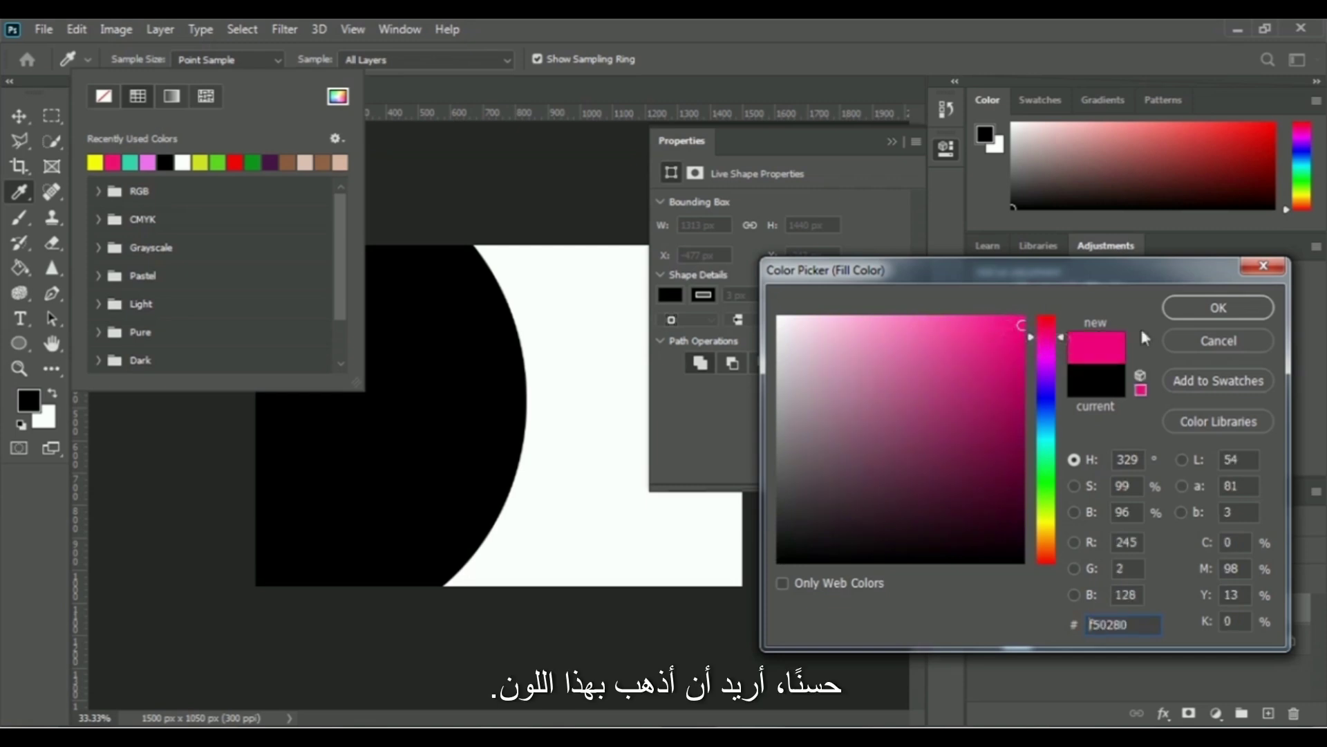
{"action": "left_click", "coordinate": [1241, 307]}
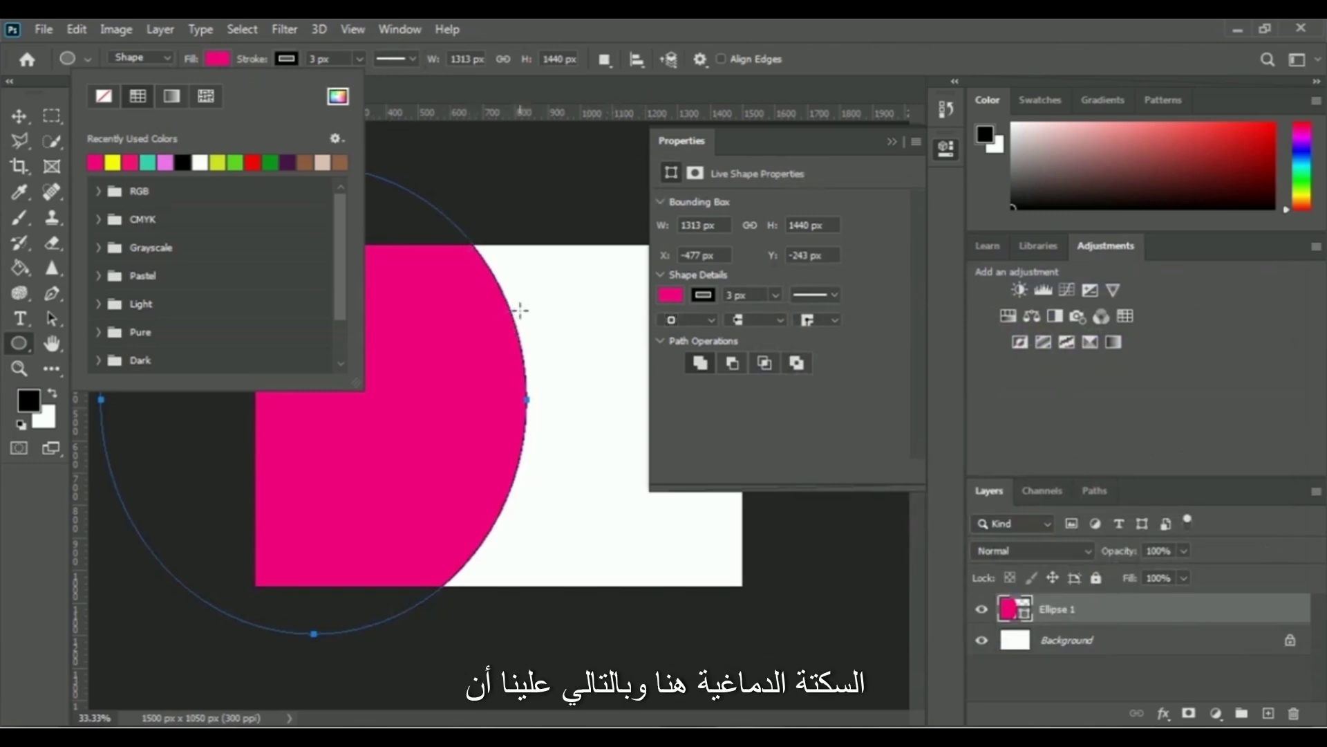
- Give the ellipse a 100 px yellow stroke and deselect its path
{"action": "left_click", "coordinate": [315, 59]}
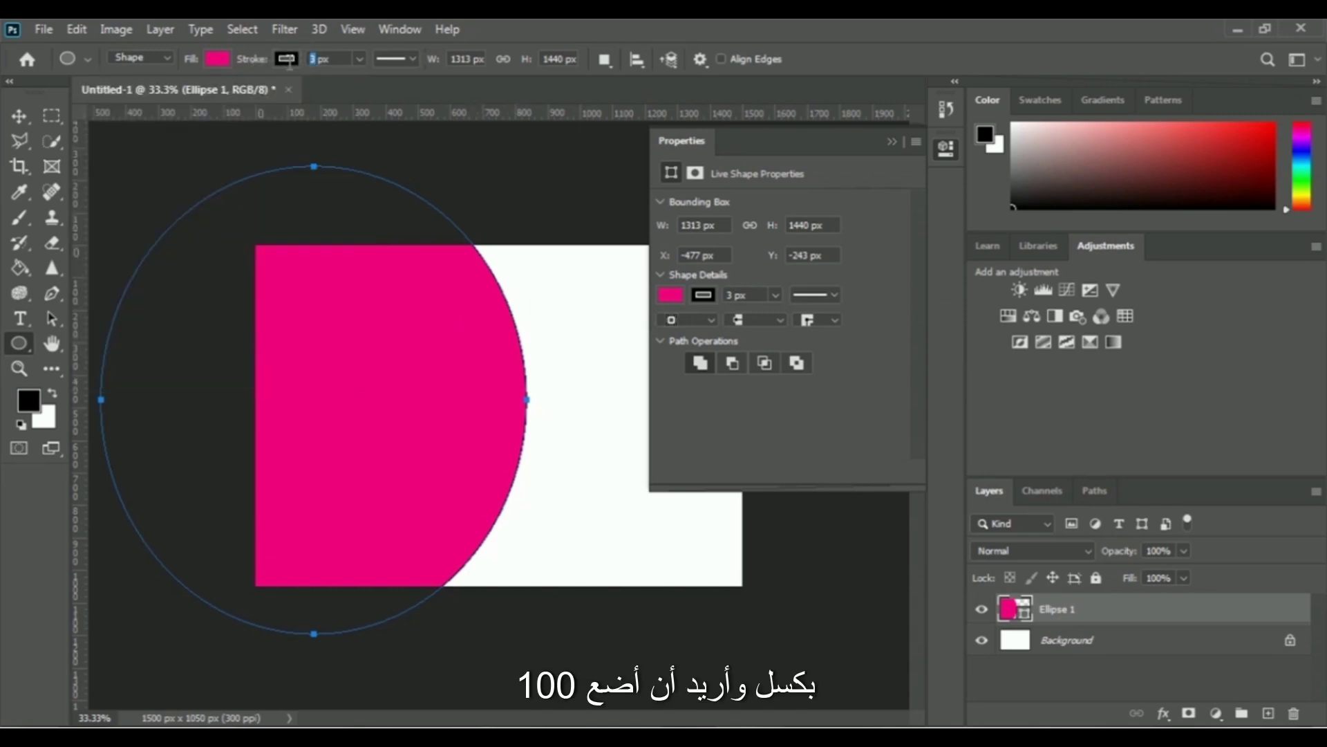
{"action": "type", "text": "100"}
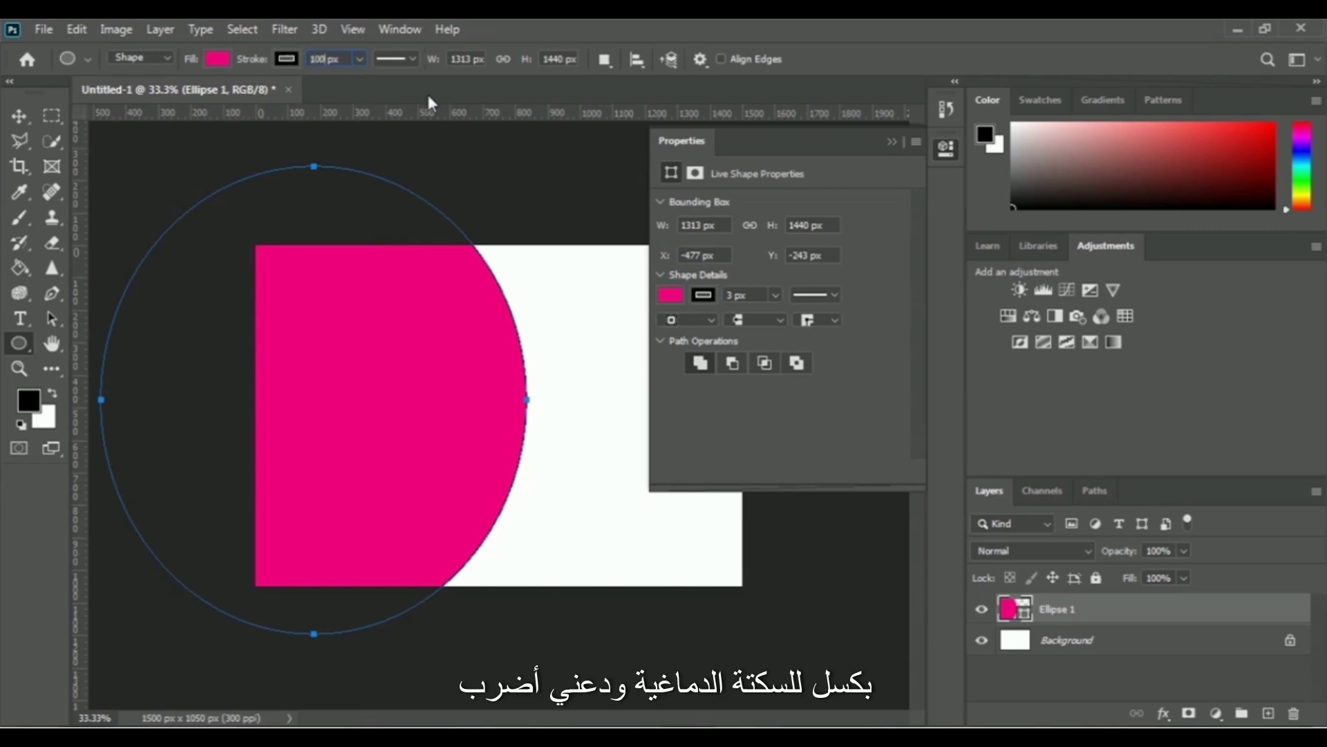
{"action": "key", "text": "Return"}
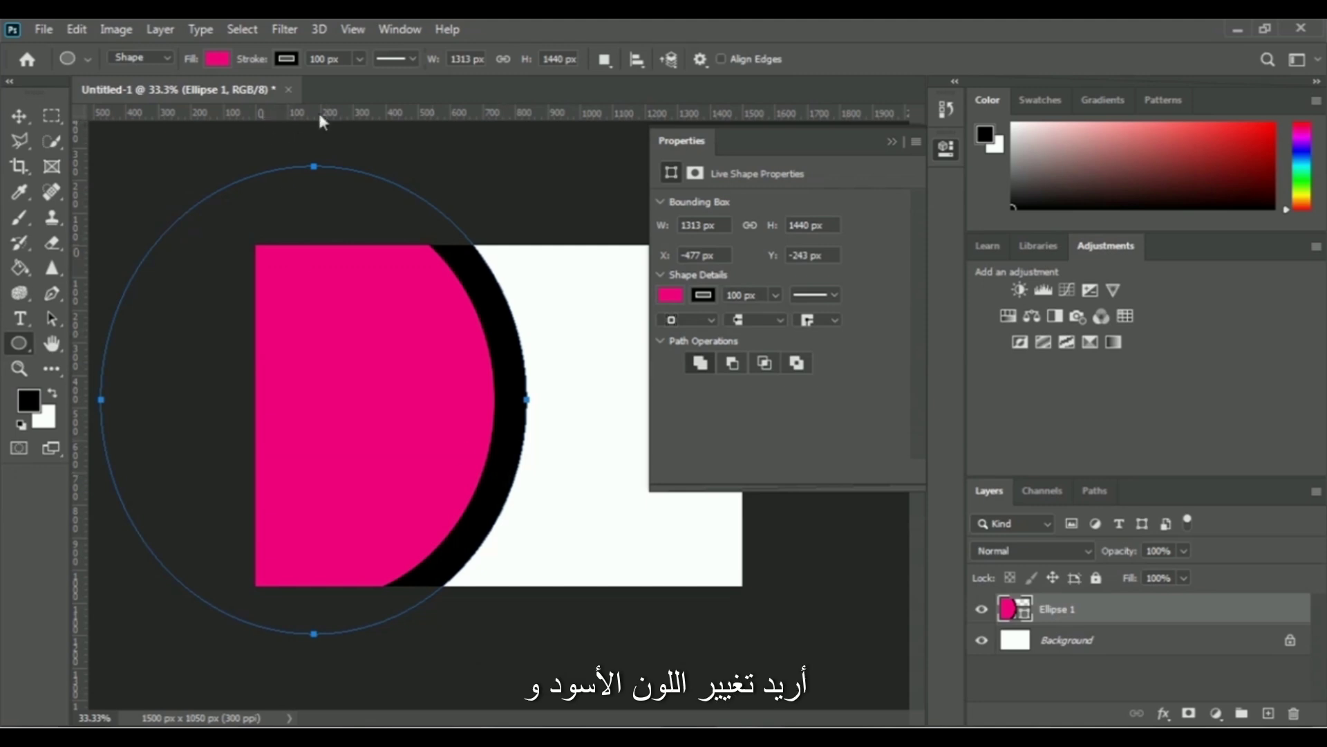
{"action": "left_click", "coordinate": [286, 60]}
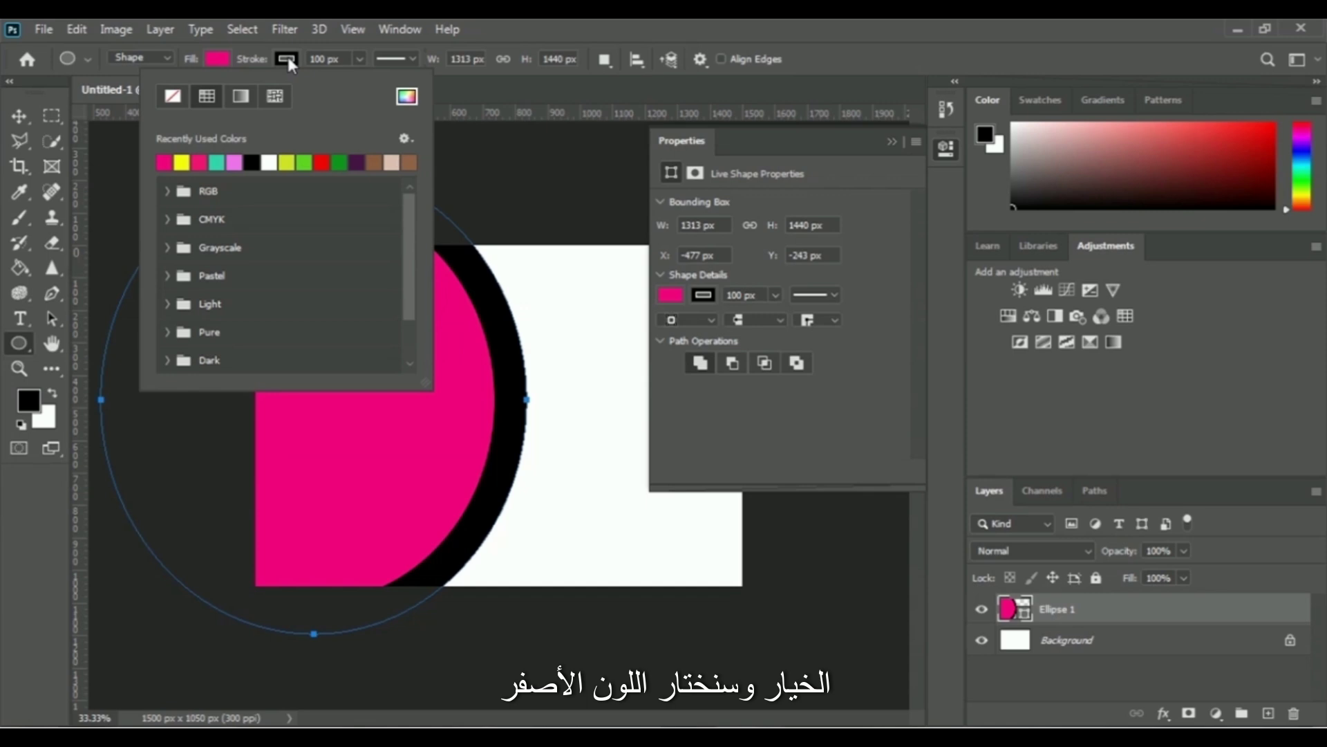
{"action": "left_click", "coordinate": [185, 161]}
{"action": "left_click", "coordinate": [838, 70]}
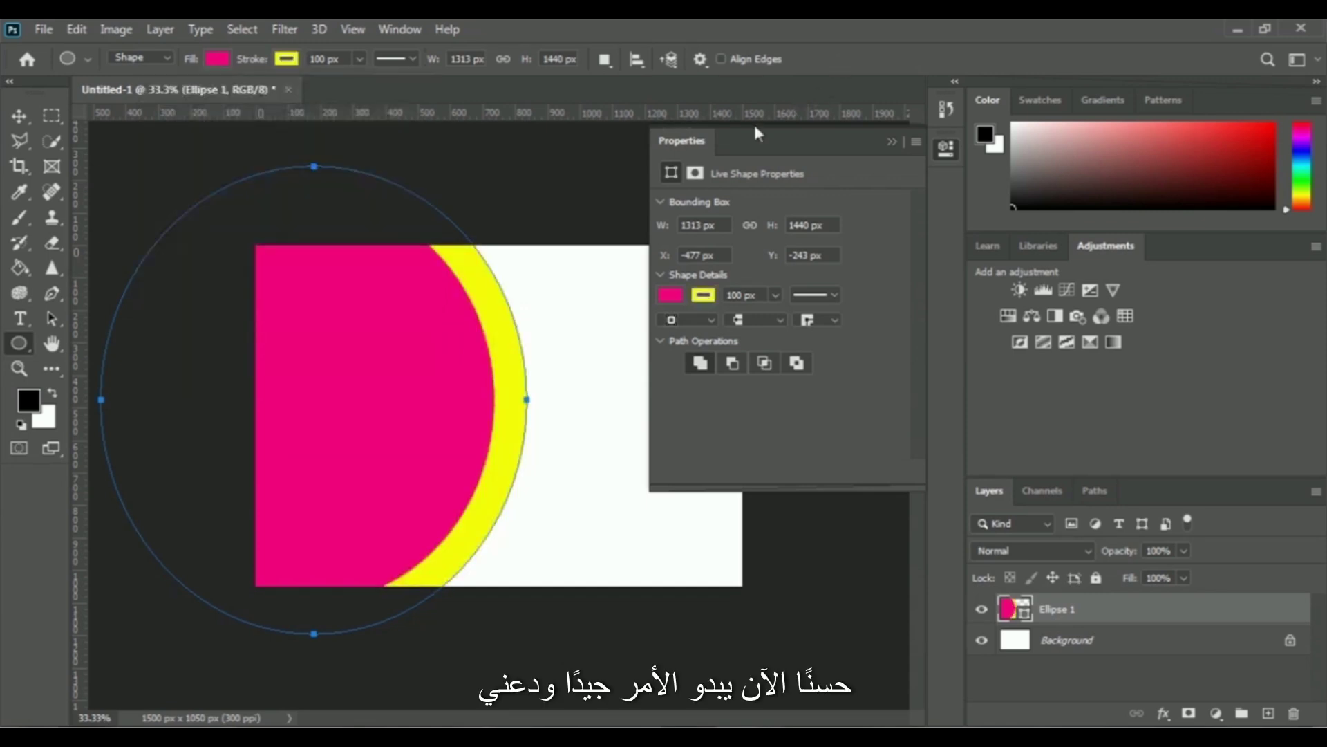
{"action": "left_click", "coordinate": [890, 142]}
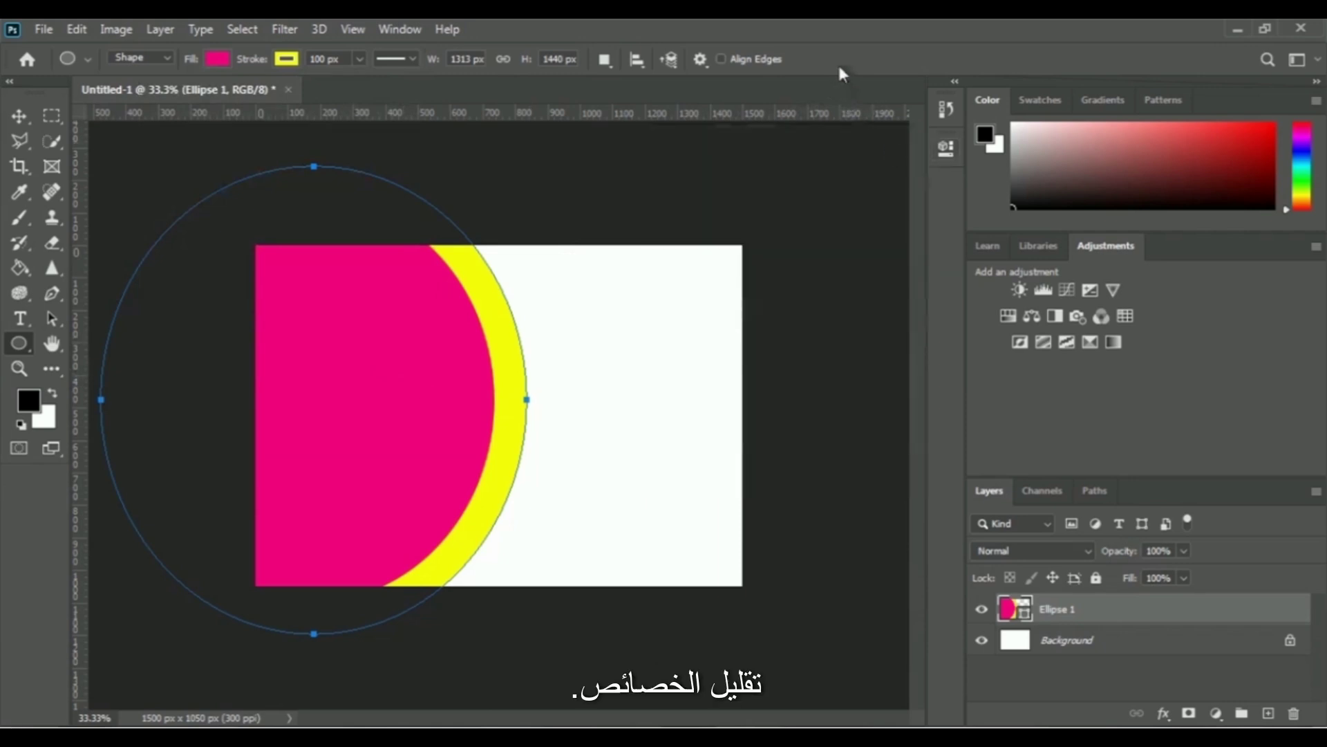
{"action": "key", "text": "Return"}
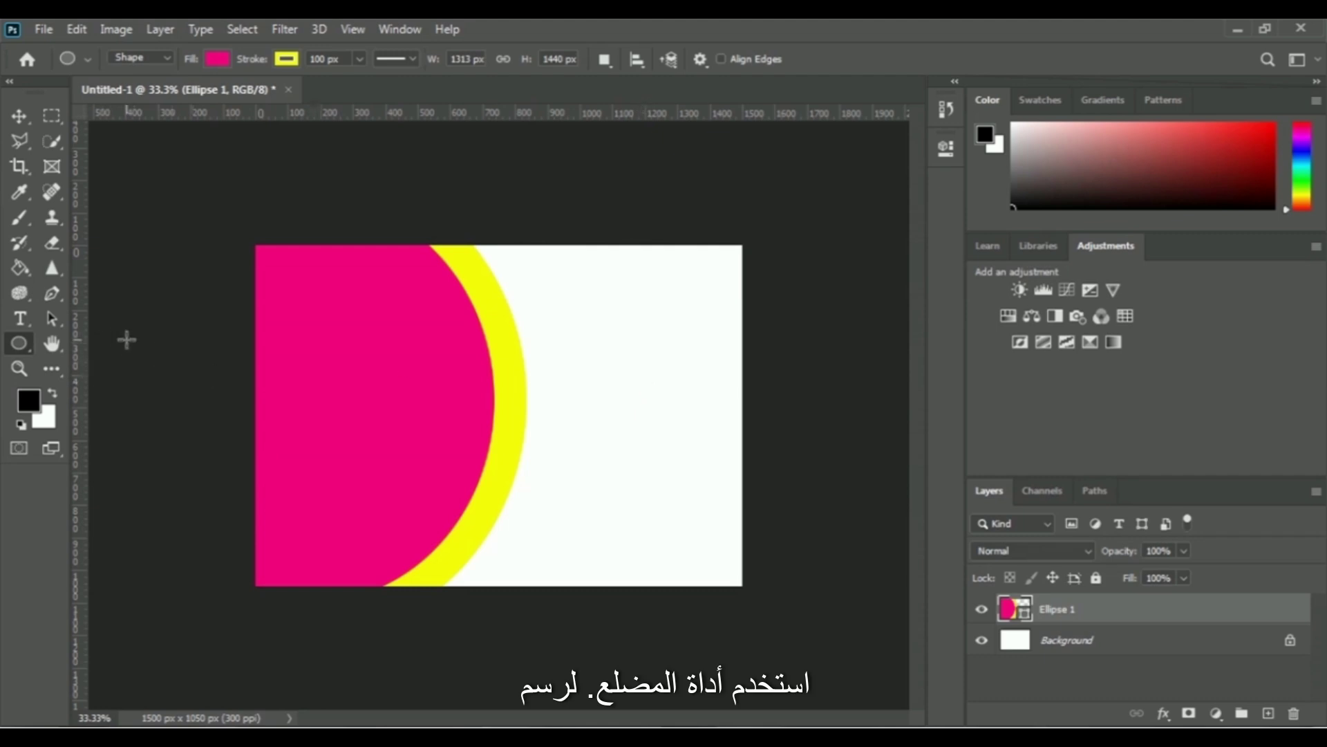
- Draw a smooth-cornered five-pointed star about 366 × 357 px on the white area with the Polygon tool
{"action": "right_click", "coordinate": [20, 349]}
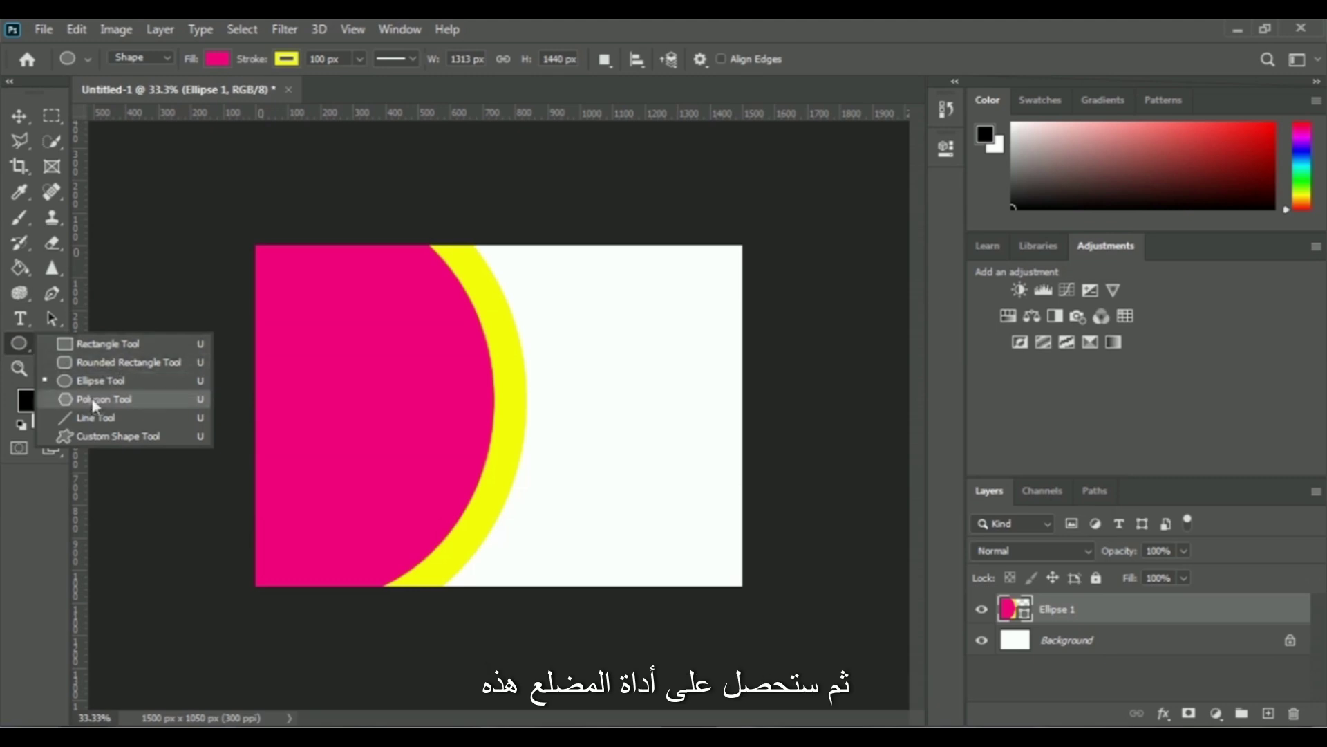
{"action": "left_click", "coordinate": [110, 399]}
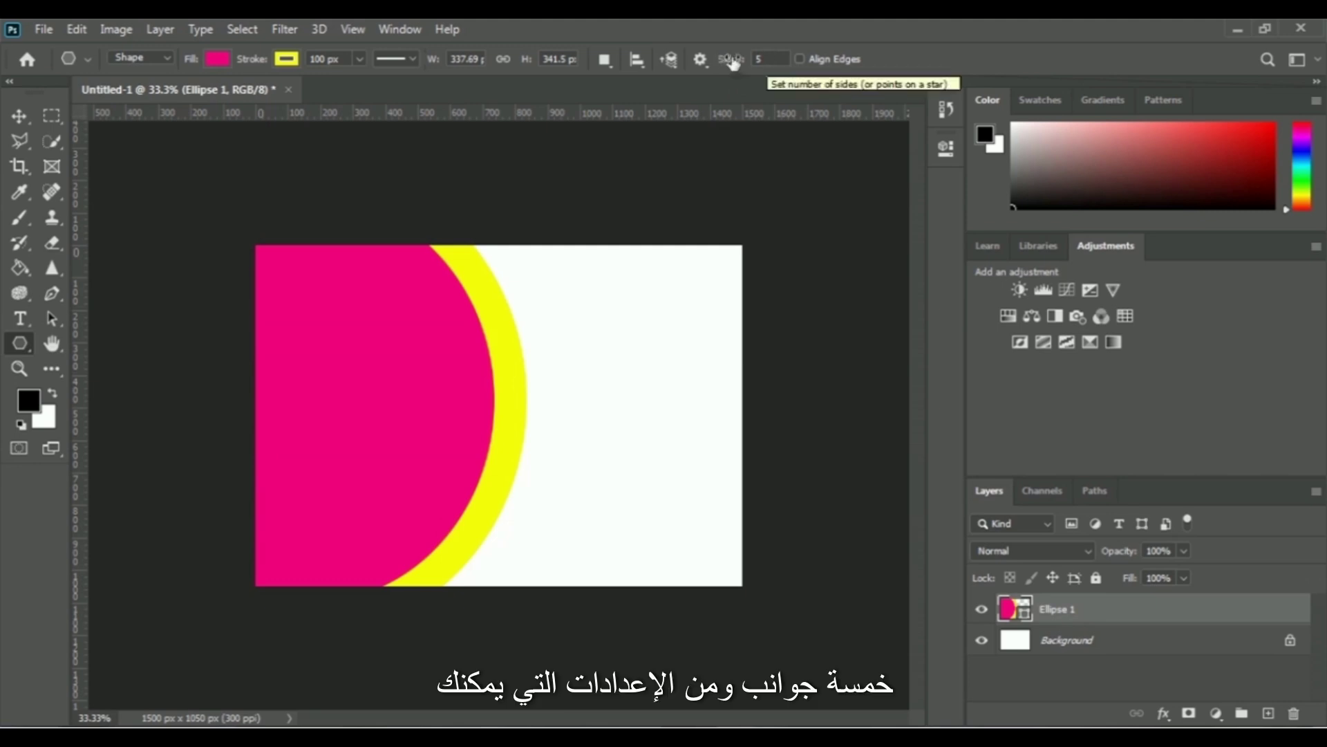
{"action": "left_click", "coordinate": [700, 59]}
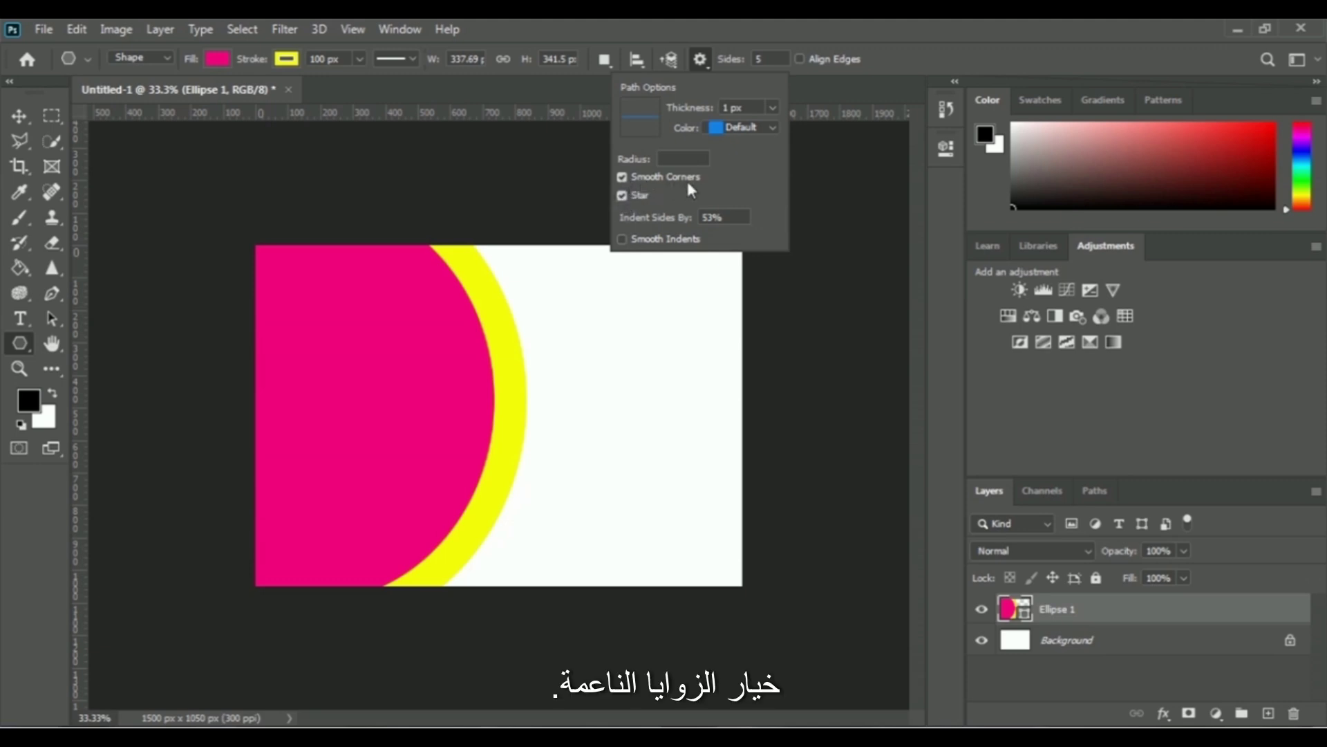
{"action": "left_click", "coordinate": [875, 51]}
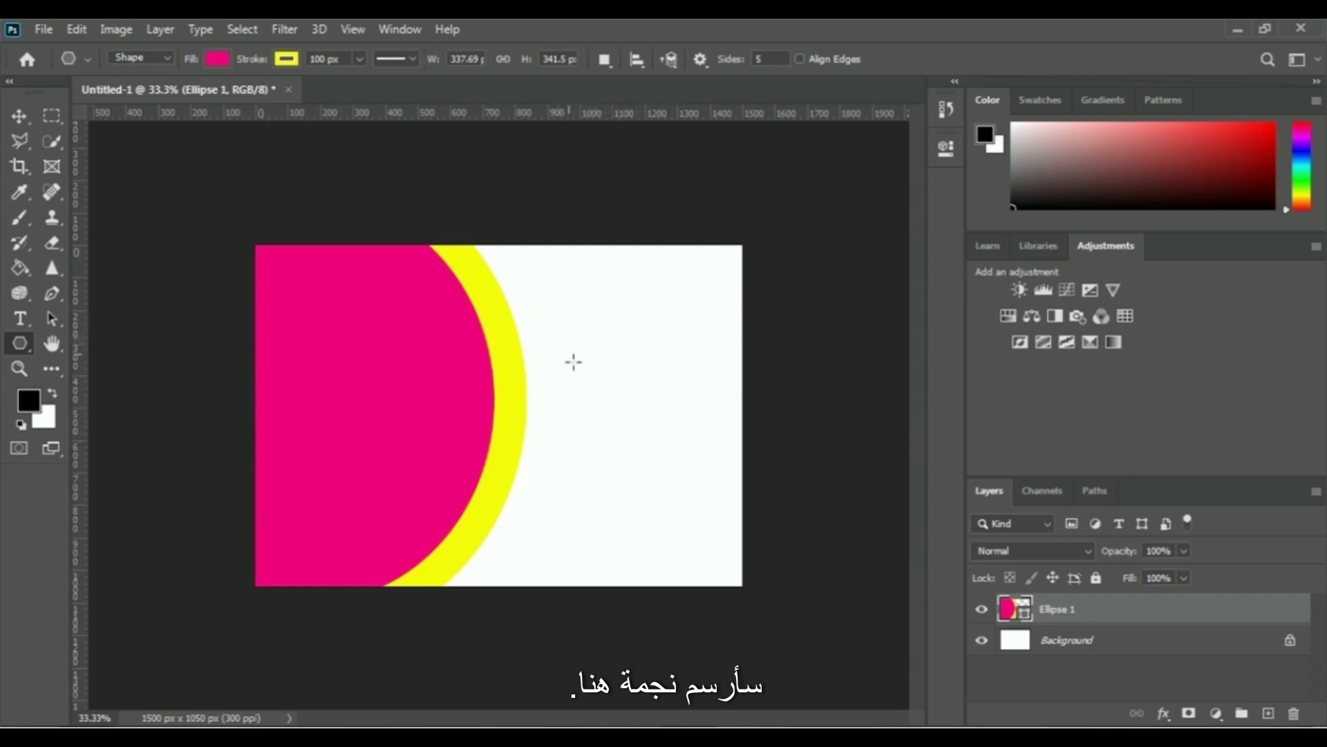
{"action": "left_click_drag", "start_coordinate": [566, 326], "coordinate": [630, 399]}
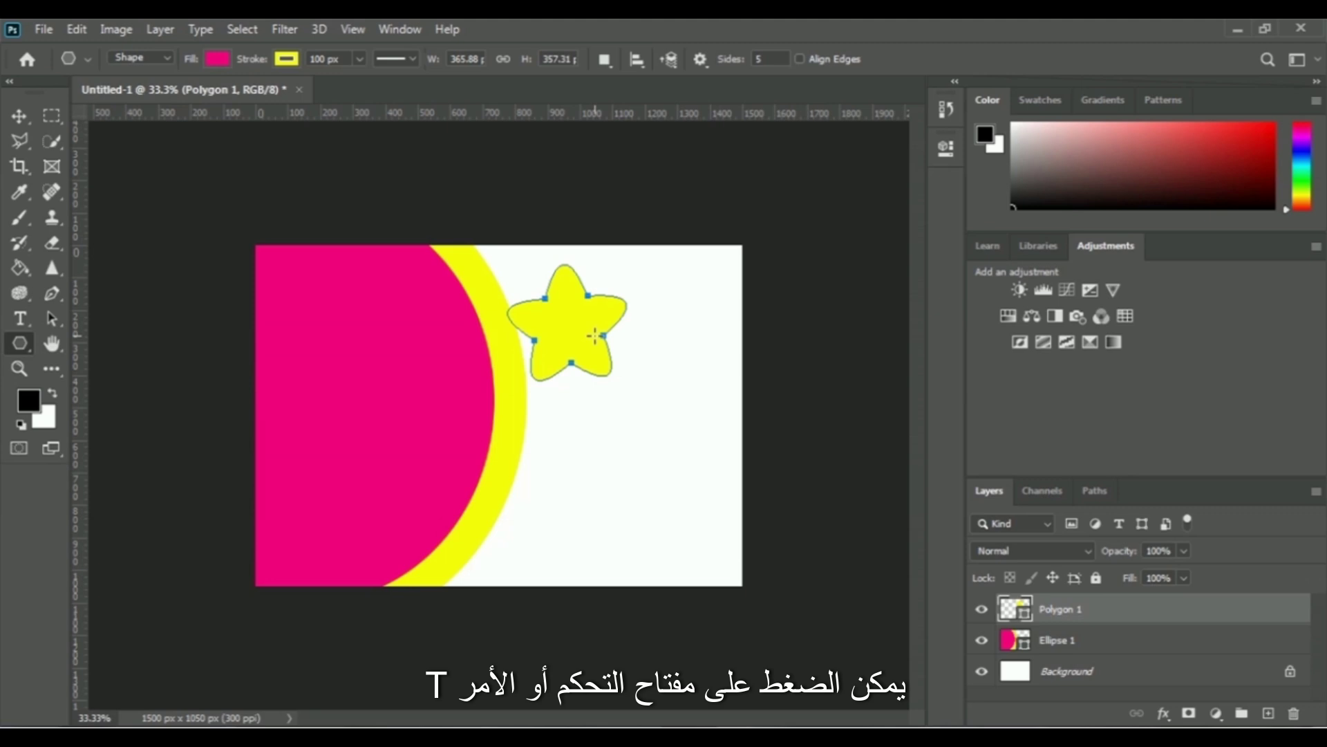
- Move the star onto the pink area's upper part and scale it up to about 127%, roughly 465 × 456 px
{"action": "left_click", "coordinate": [77, 29]}
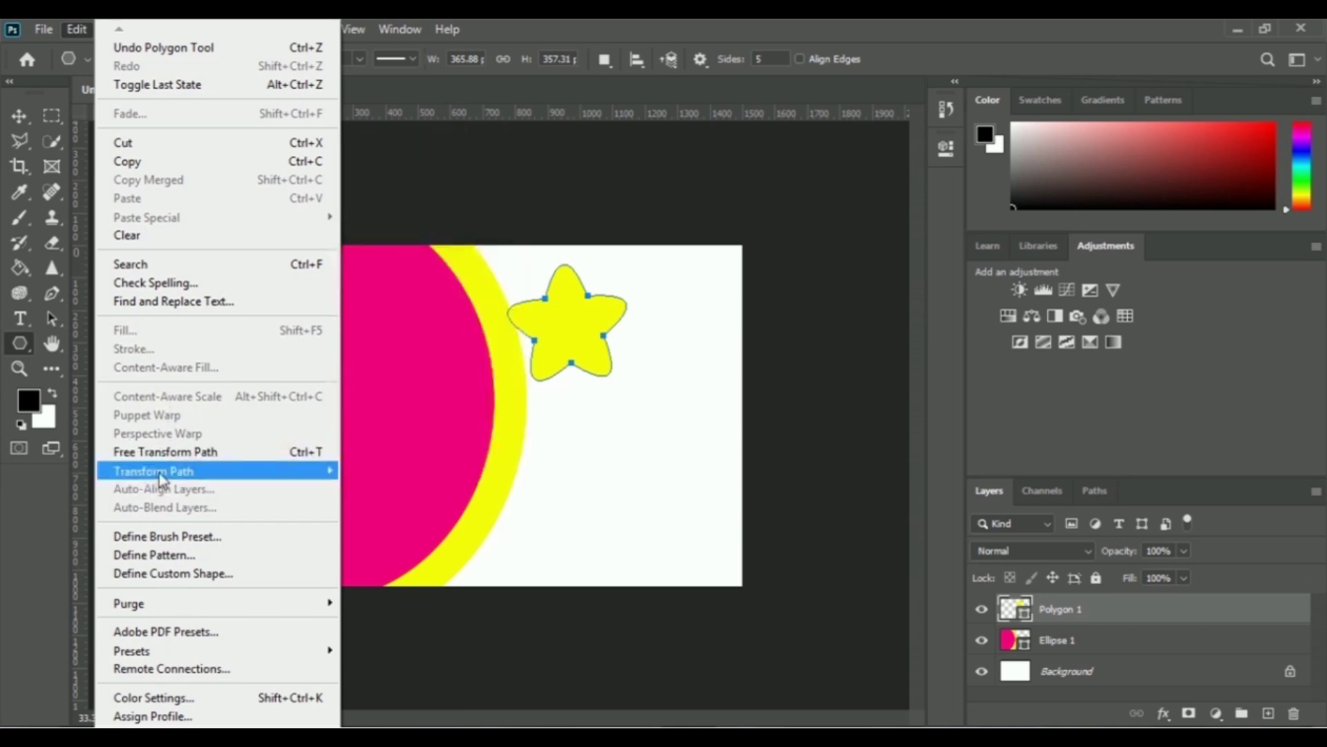
{"action": "mouse_move", "coordinate": [188, 476]}
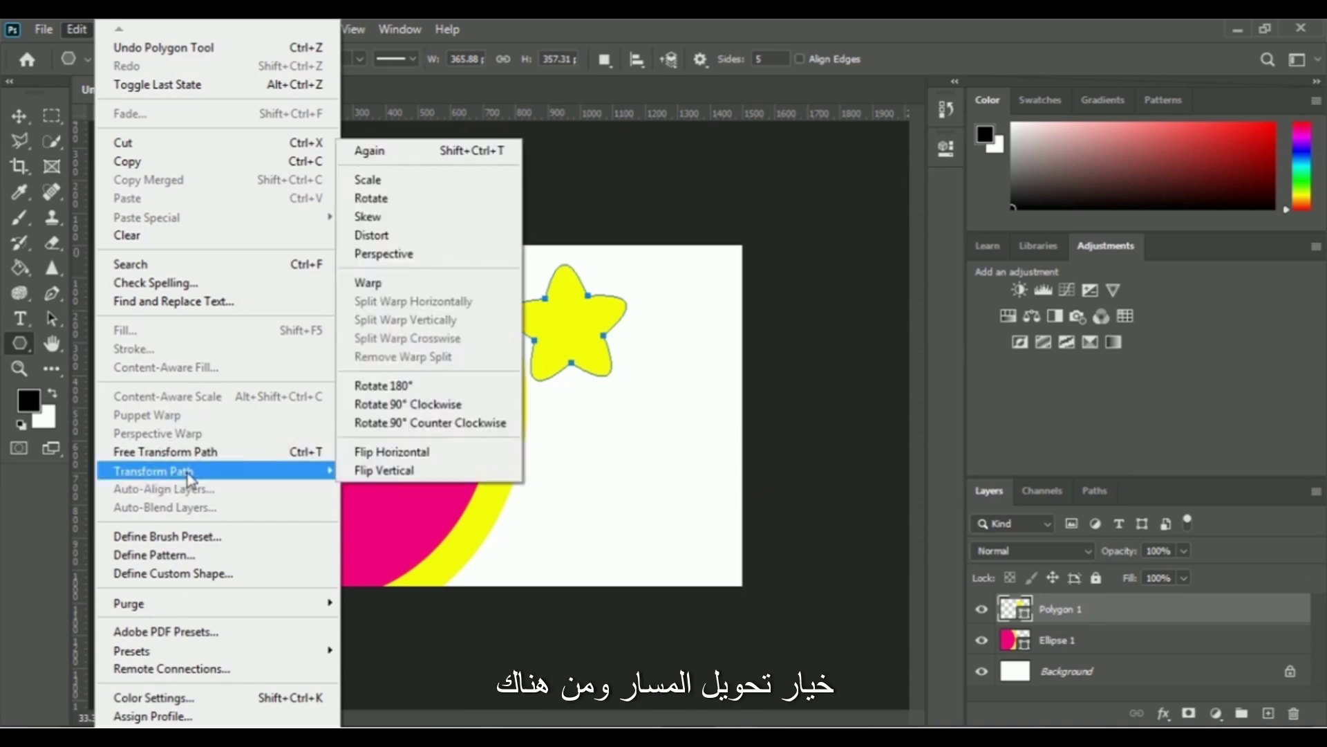
{"action": "left_click", "coordinate": [384, 181]}
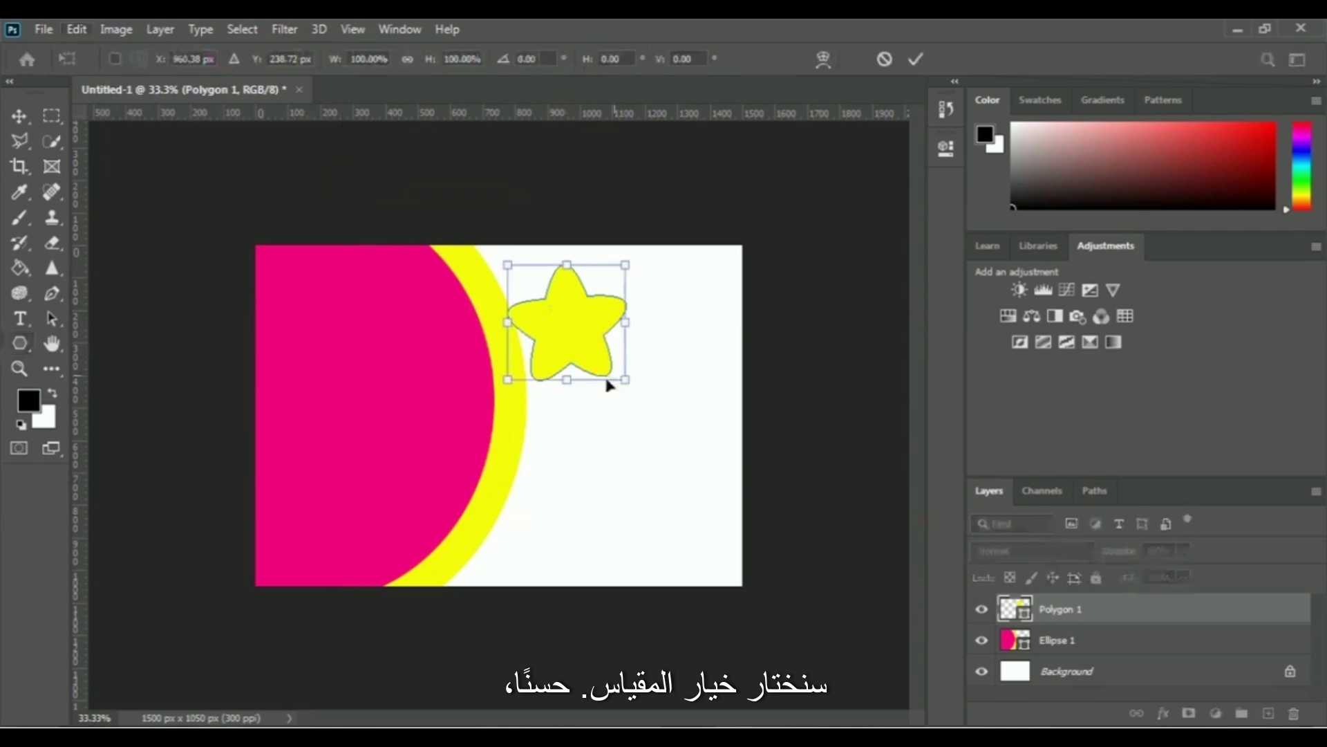
{"action": "mouse_move", "coordinate": [577, 318]}
{"action": "left_mouse_down"}
{"action": "mouse_move", "coordinate": [365, 366]}
{"action": "mouse_move", "coordinate": [361, 324]}
{"action": "left_mouse_up"}
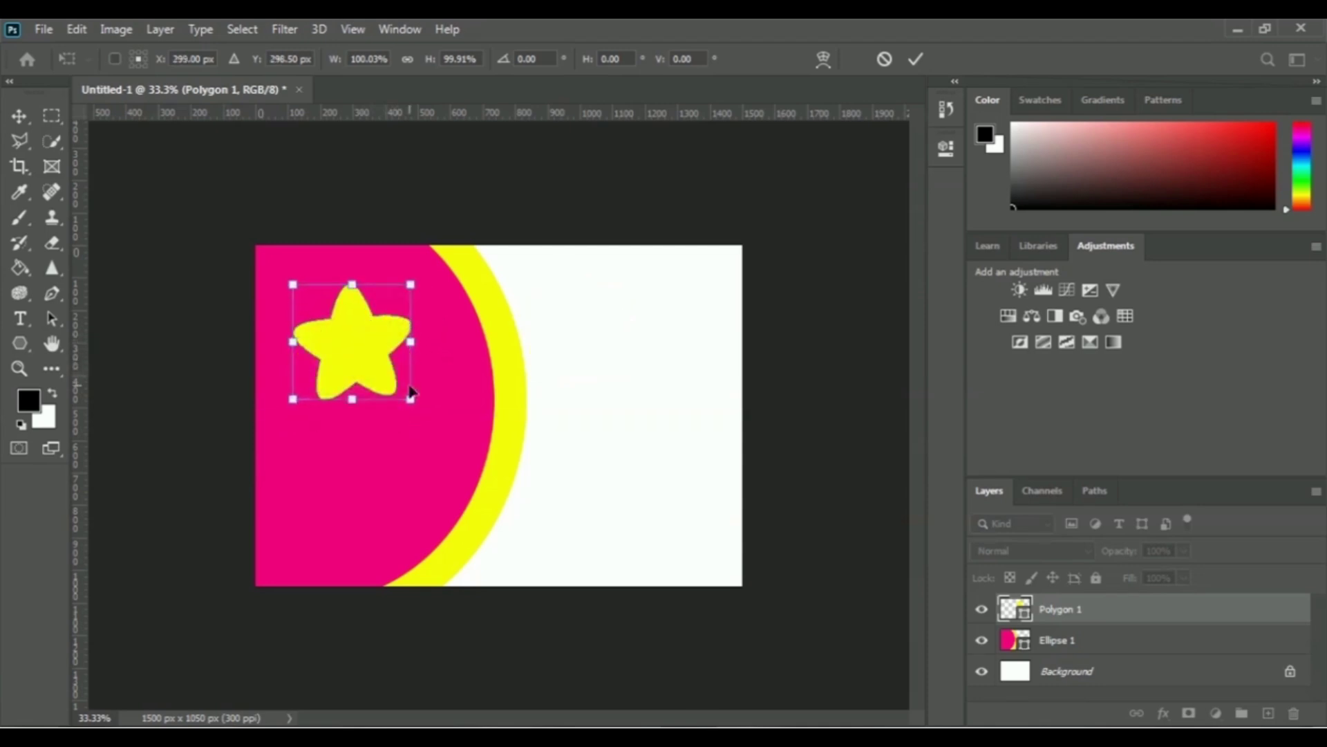
{"action": "mouse_move", "coordinate": [409, 397]}
{"action": "left_mouse_down"}
{"action": "mouse_move", "coordinate": [429, 394]}
{"action": "mouse_move", "coordinate": [439, 430]}
{"action": "left_mouse_up"}
{"action": "left_click_drag", "start_coordinate": [292, 358], "coordinate": [288, 358]}
{"action": "mouse_move", "coordinate": [382, 384]}
{"action": "left_mouse_down"}
{"action": "mouse_move", "coordinate": [367, 385]}
{"action": "mouse_move", "coordinate": [379, 390]}
{"action": "left_mouse_up"}
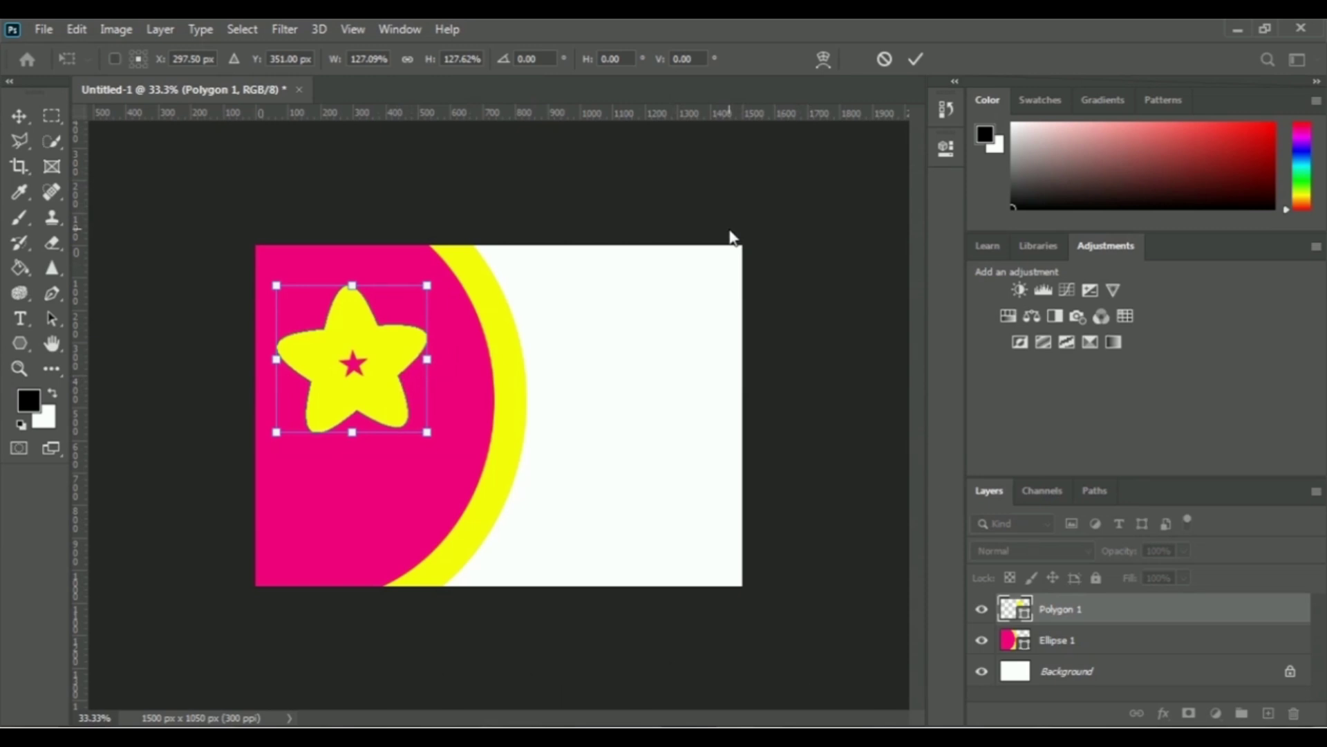
{"action": "left_click", "coordinate": [916, 60]}
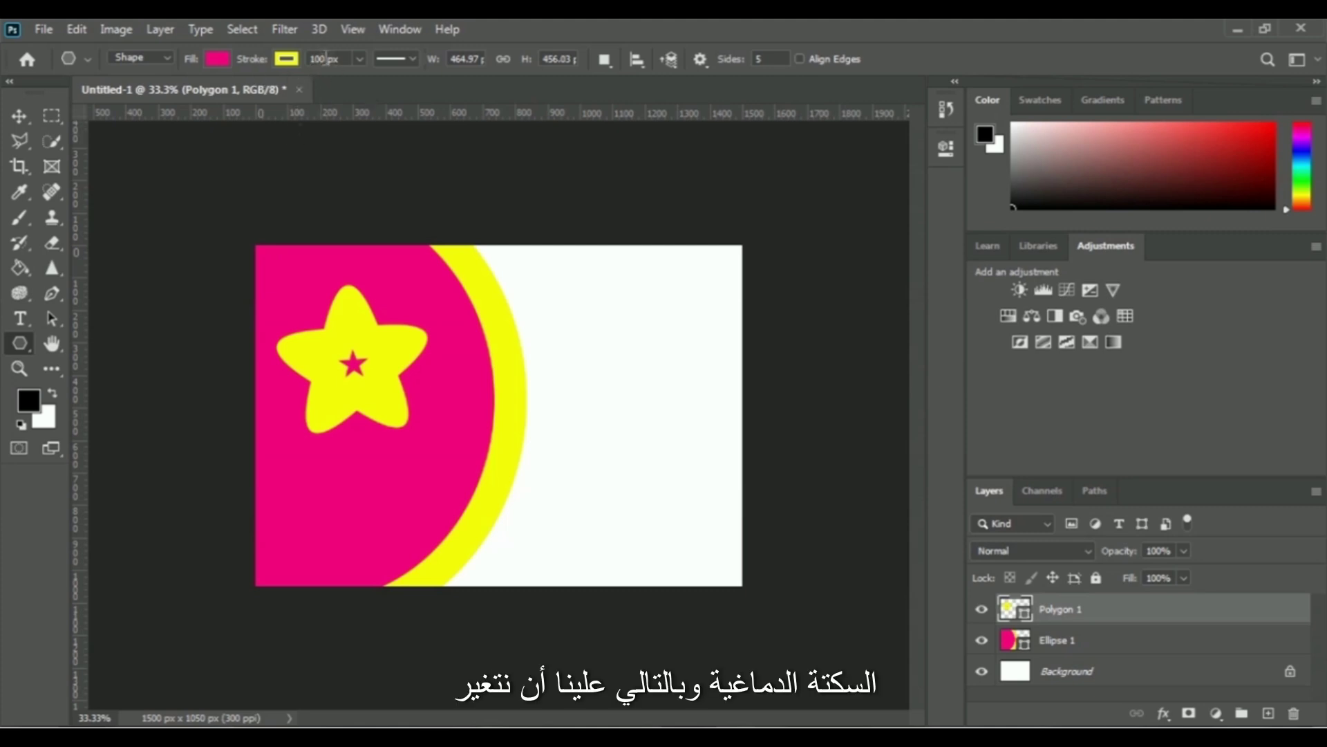
- Set the star's stroke width to 5 px and its fill to yellow
{"action": "double_click", "coordinate": [326, 59]}
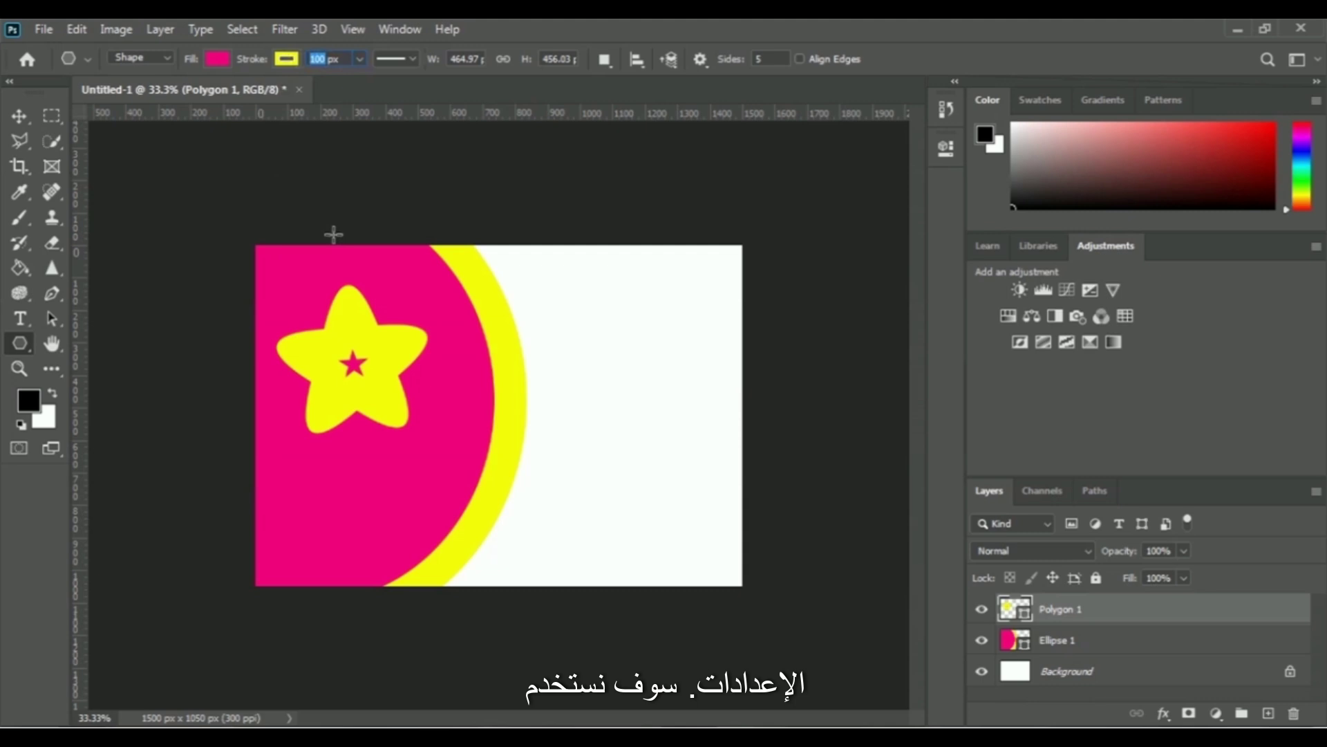
{"action": "type", "text": "5"}
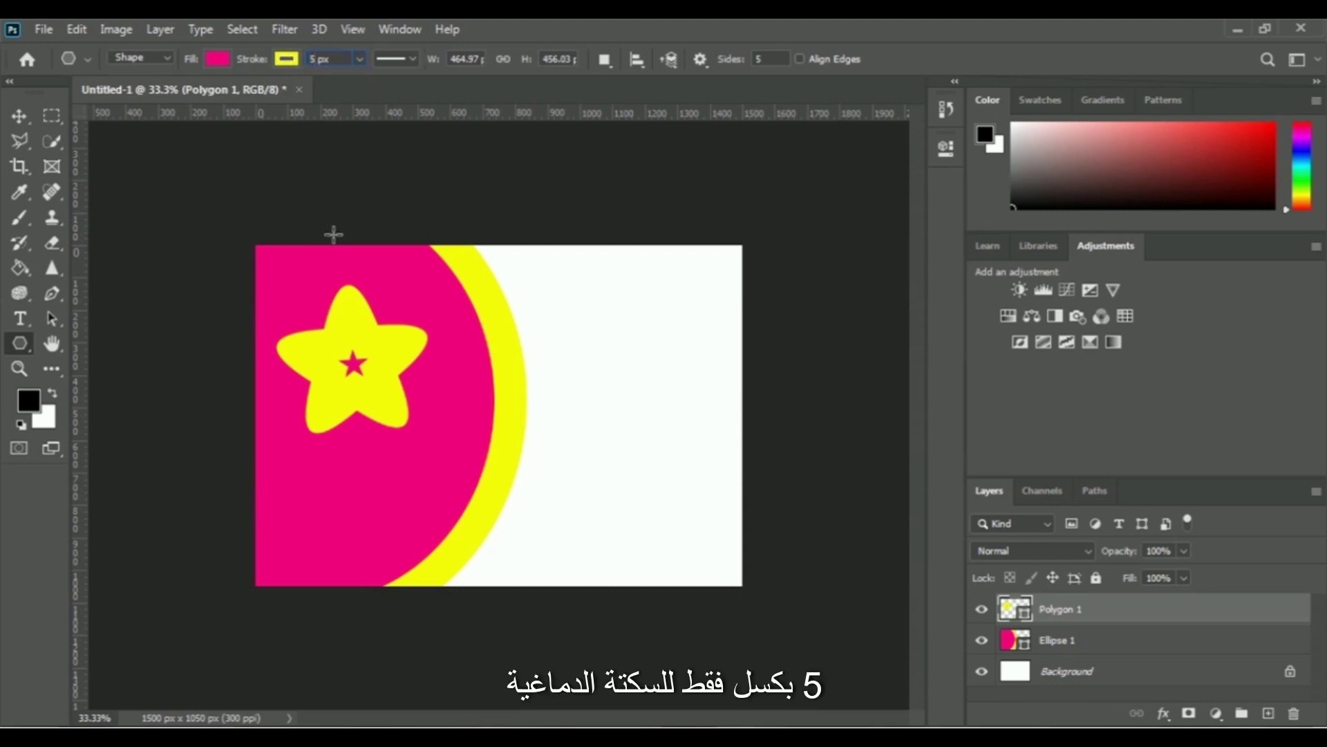
{"action": "key", "text": "Return"}
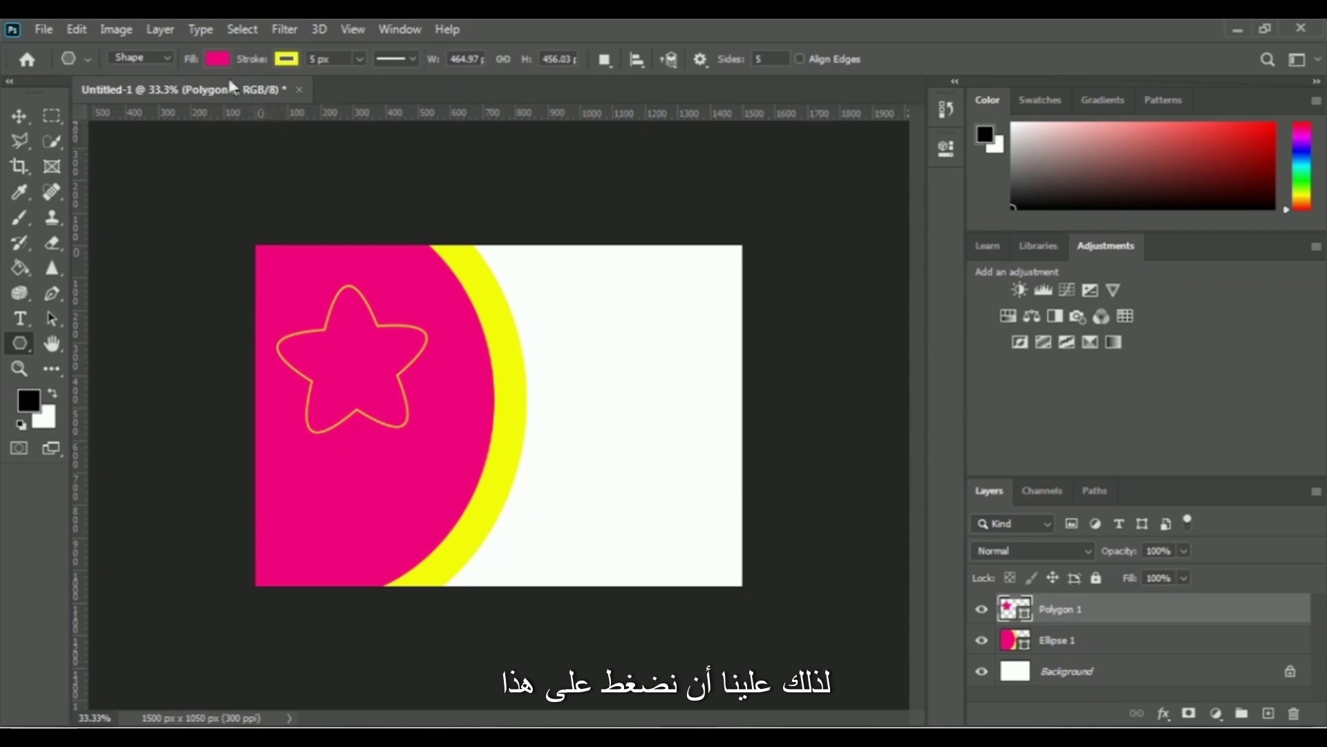
{"action": "left_click", "coordinate": [218, 59]}
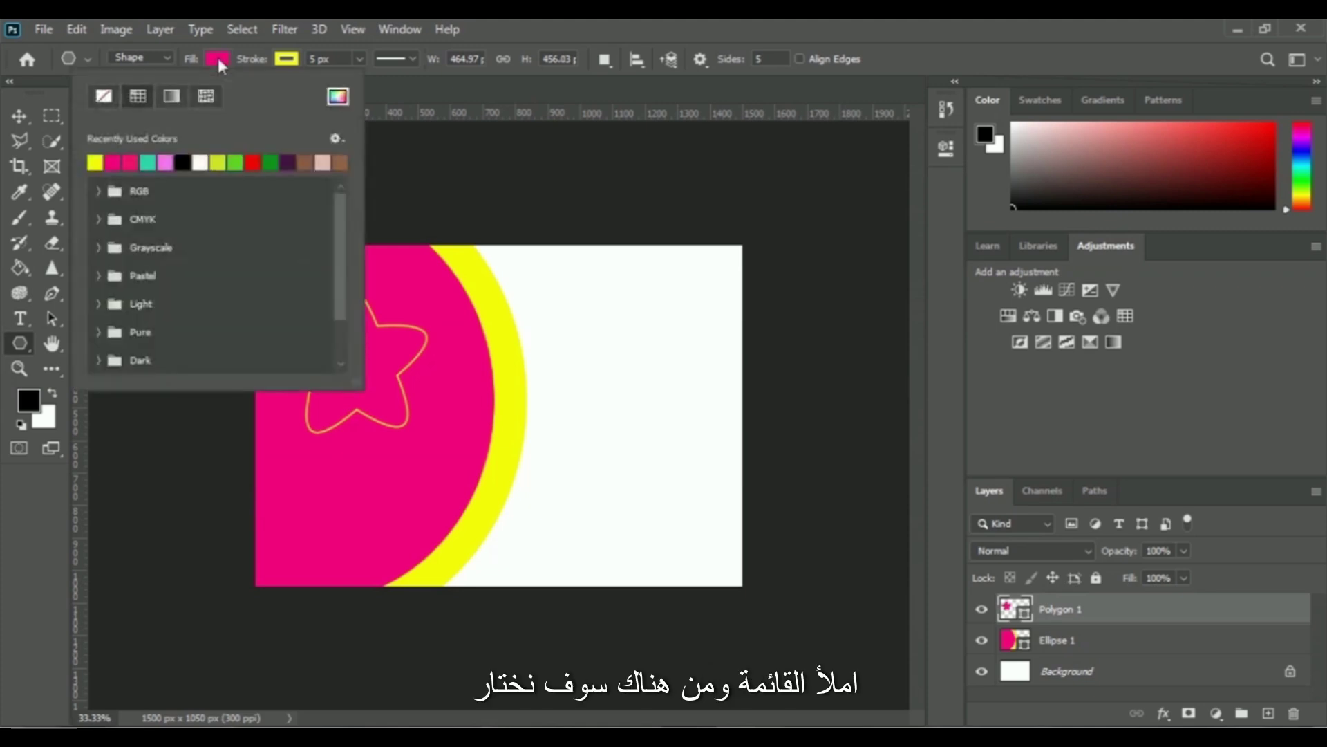
{"action": "left_click", "coordinate": [97, 161]}
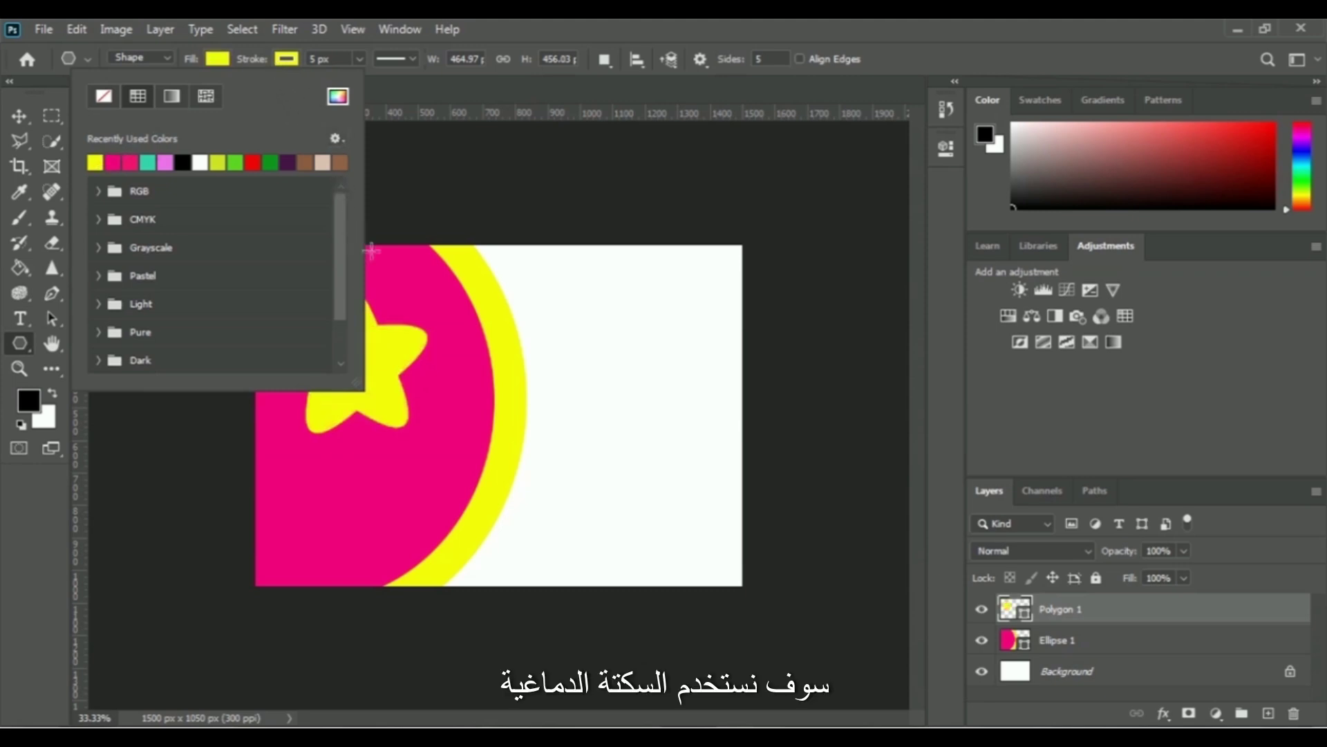
- Set the star's stroke color to black
{"action": "left_click", "coordinate": [285, 62]}
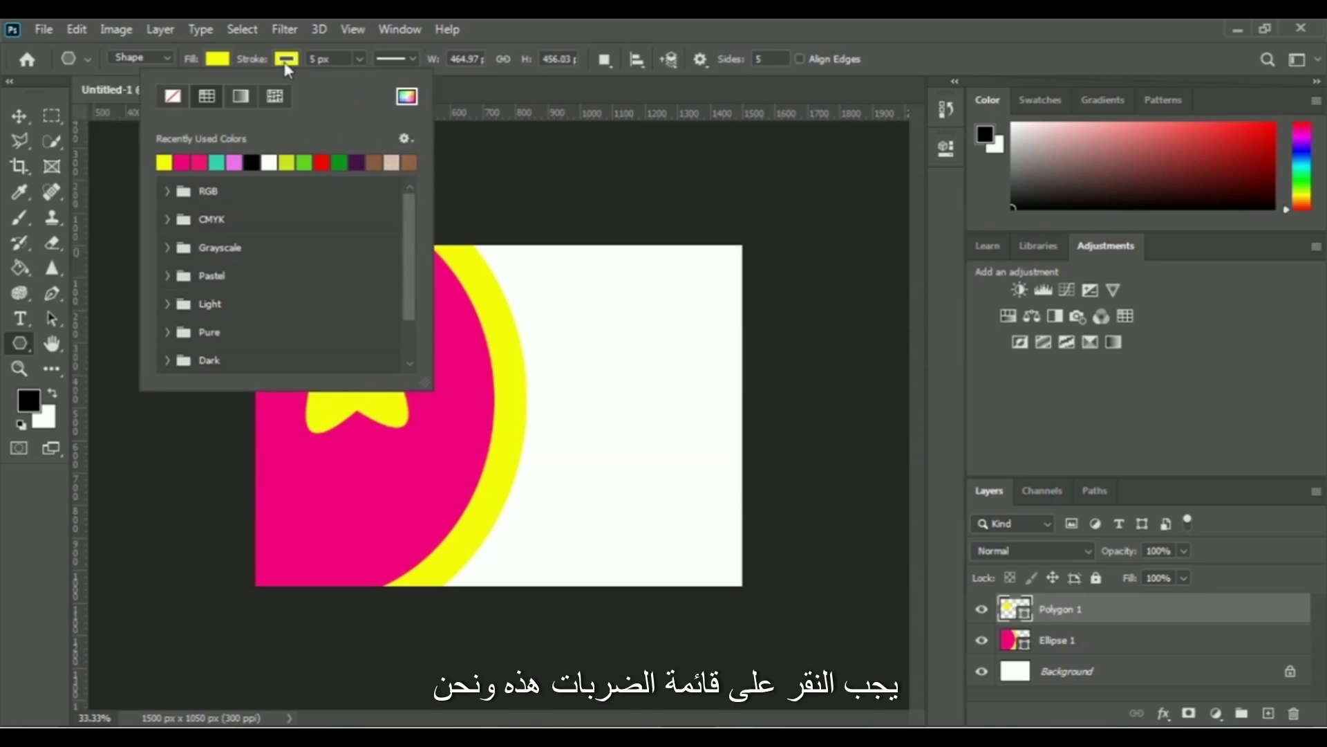
{"action": "left_click", "coordinate": [183, 160]}
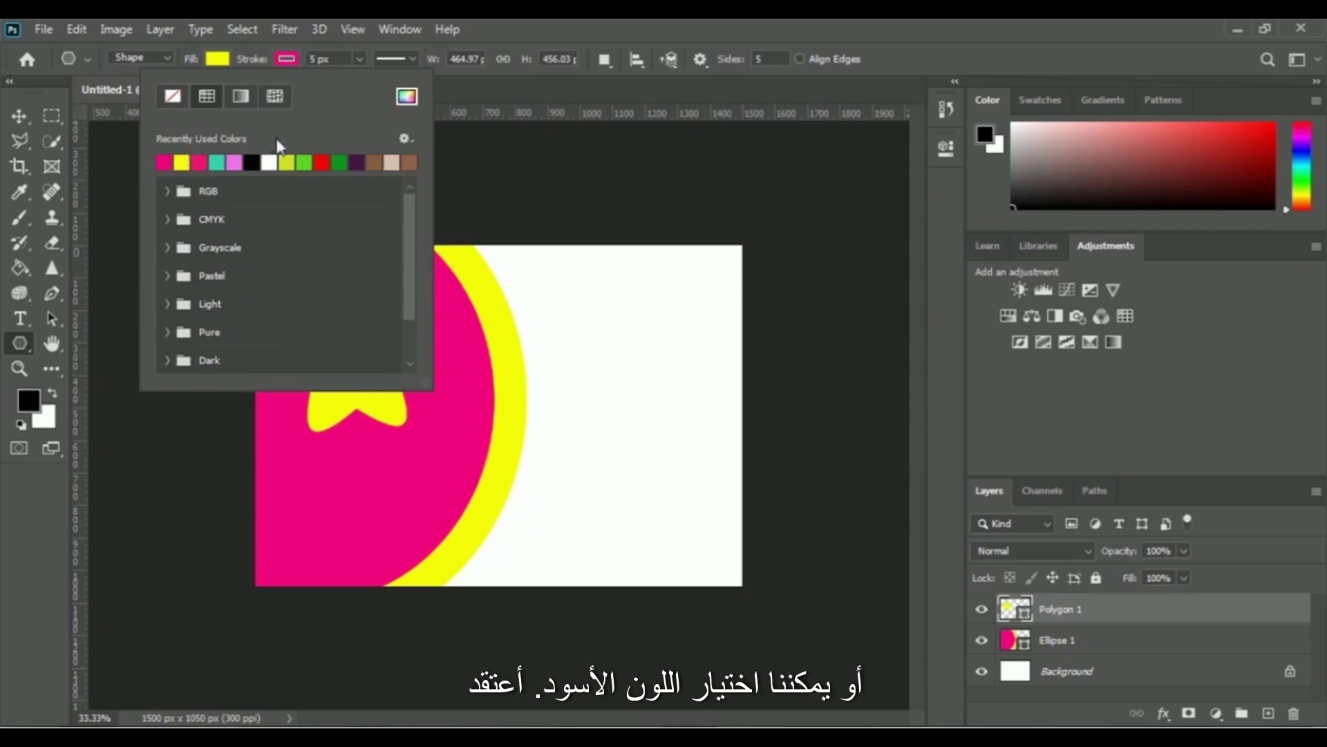
{"action": "left_click", "coordinate": [252, 162]}
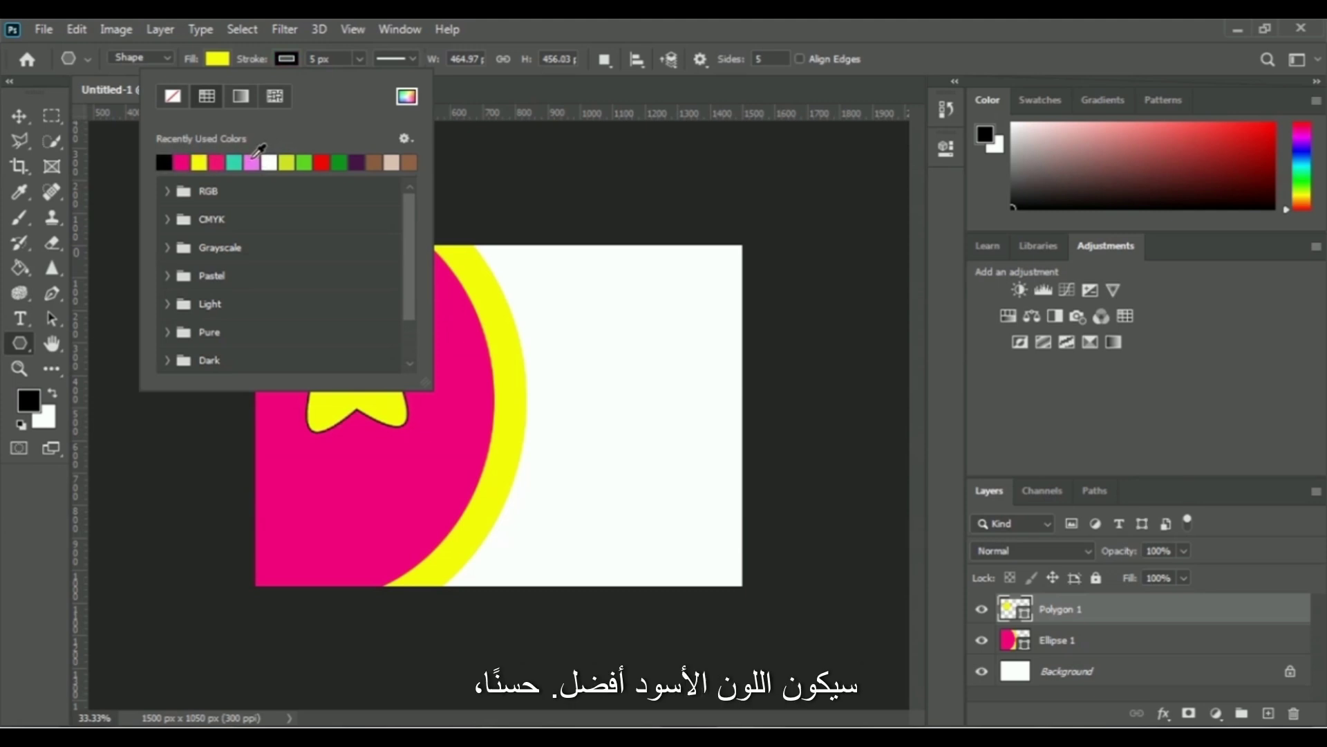
{"action": "left_click", "coordinate": [779, 174]}
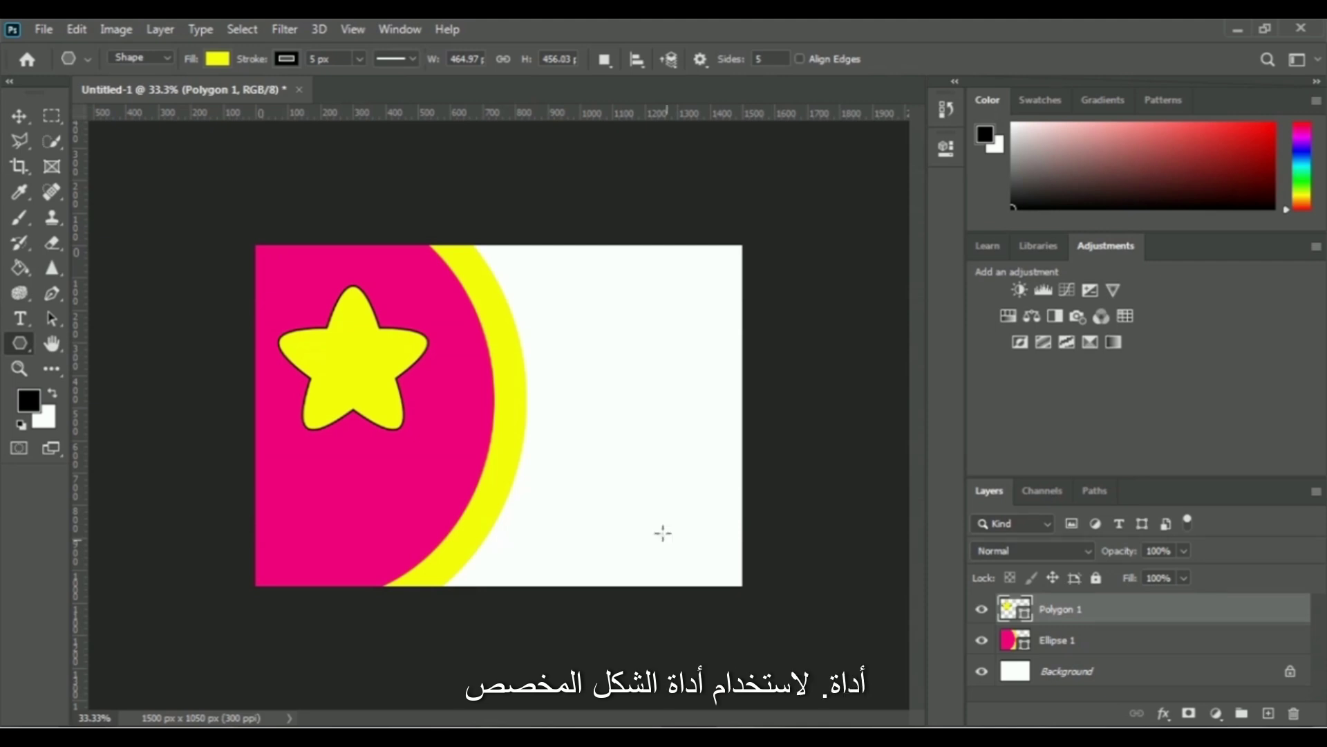
- Draw the horse-rider custom shape about 223 × 156 px in the middle of the star
{"action": "right_click", "coordinate": [20, 345]}
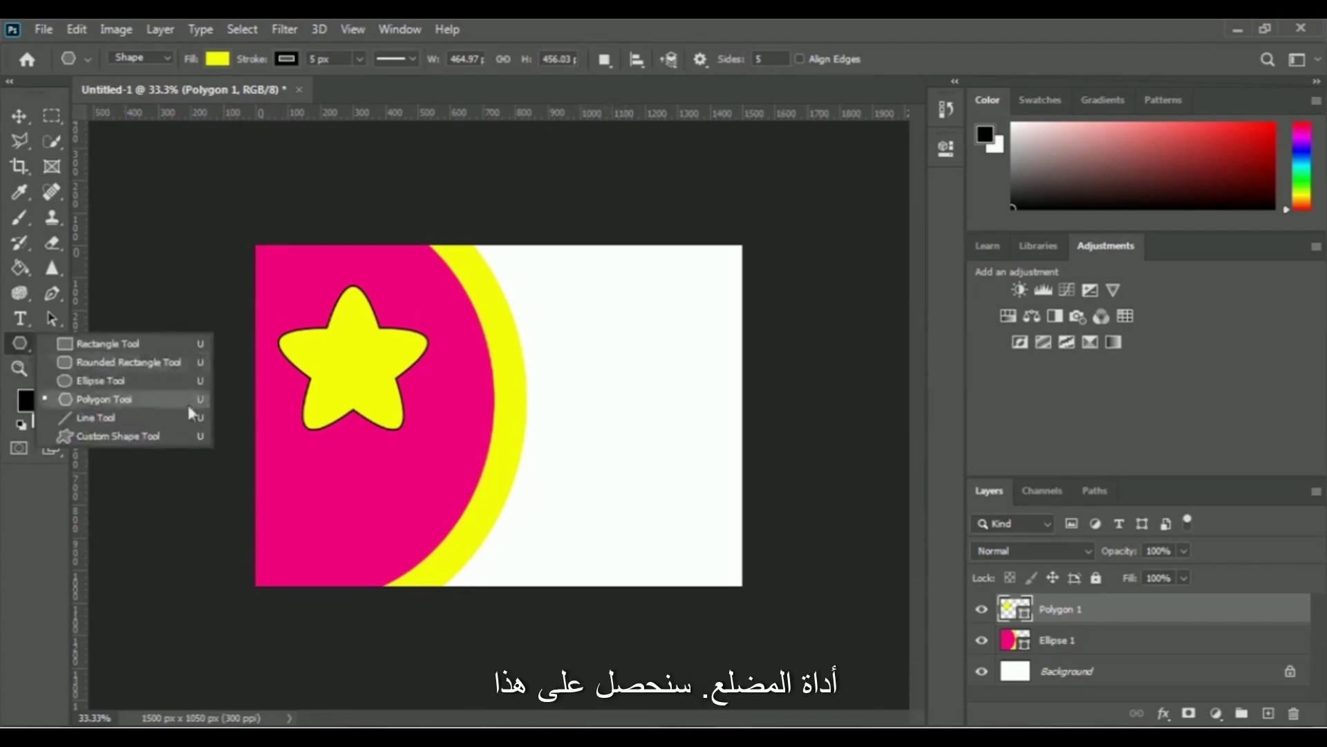
{"action": "left_click", "coordinate": [127, 437]}
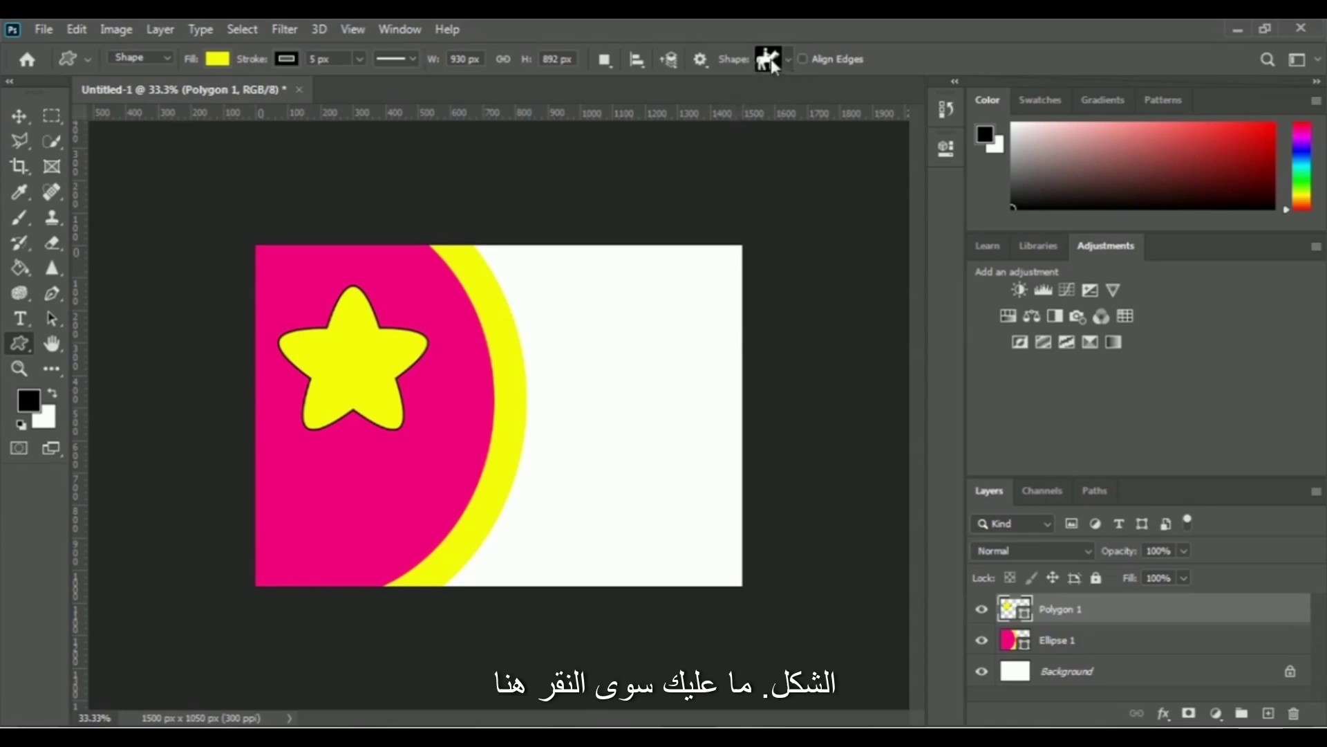
{"action": "left_click", "coordinate": [771, 60]}
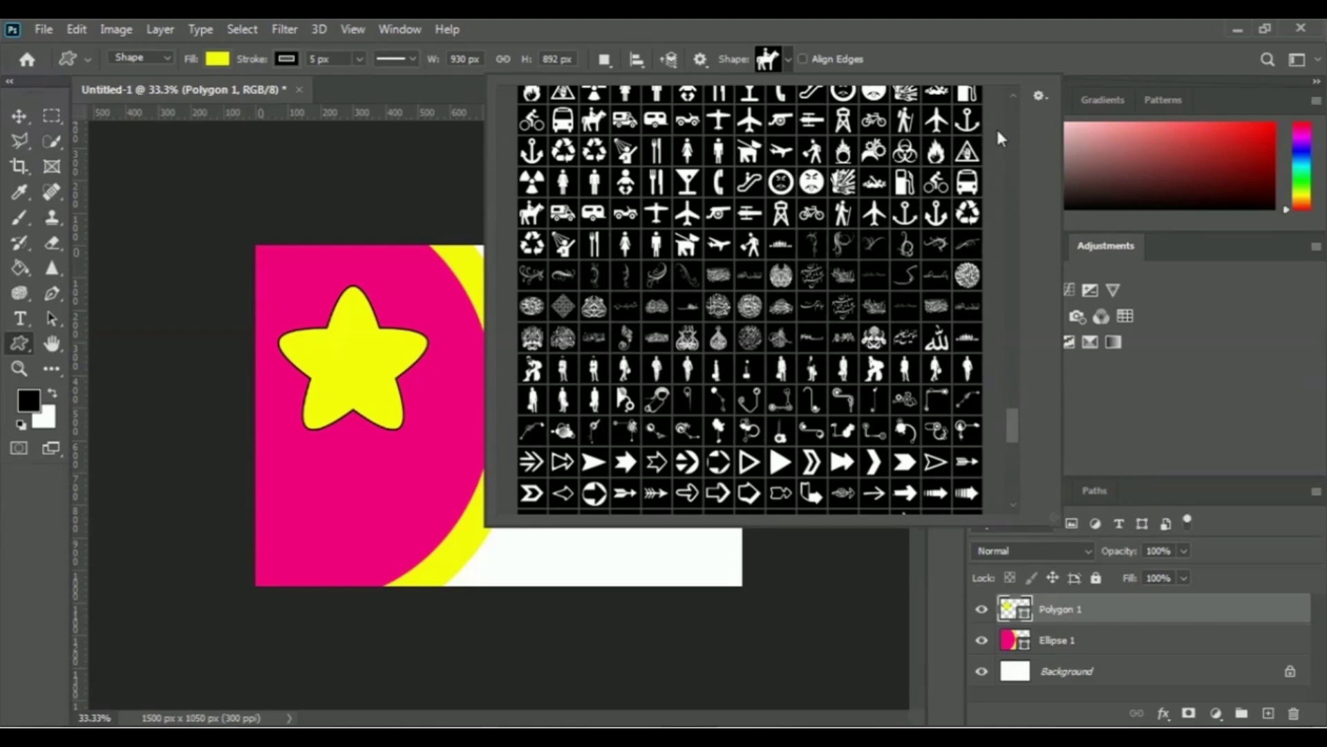
{"action": "scroll", "coordinate": [1002, 138], "scroll_direction": "up", "scroll_amount": 5}
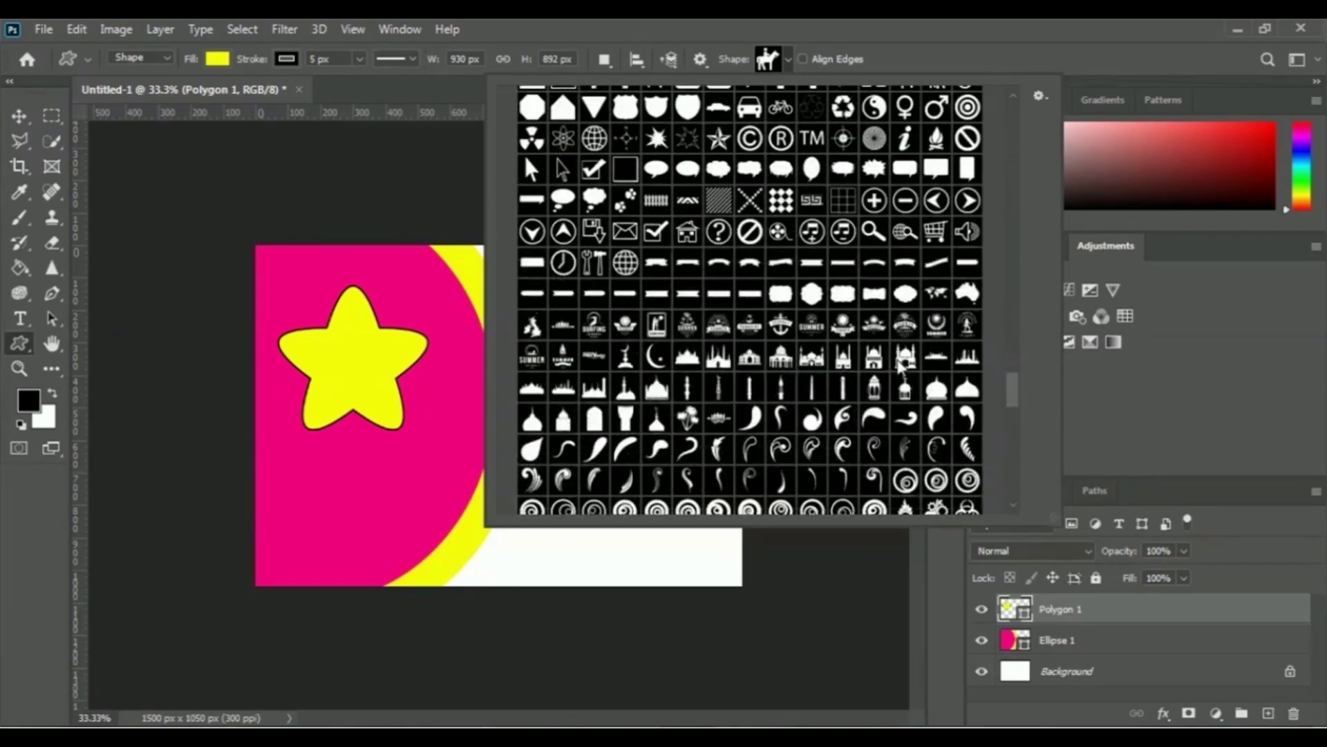
{"action": "left_click_drag", "start_coordinate": [1017, 386], "coordinate": [1008, 403]}
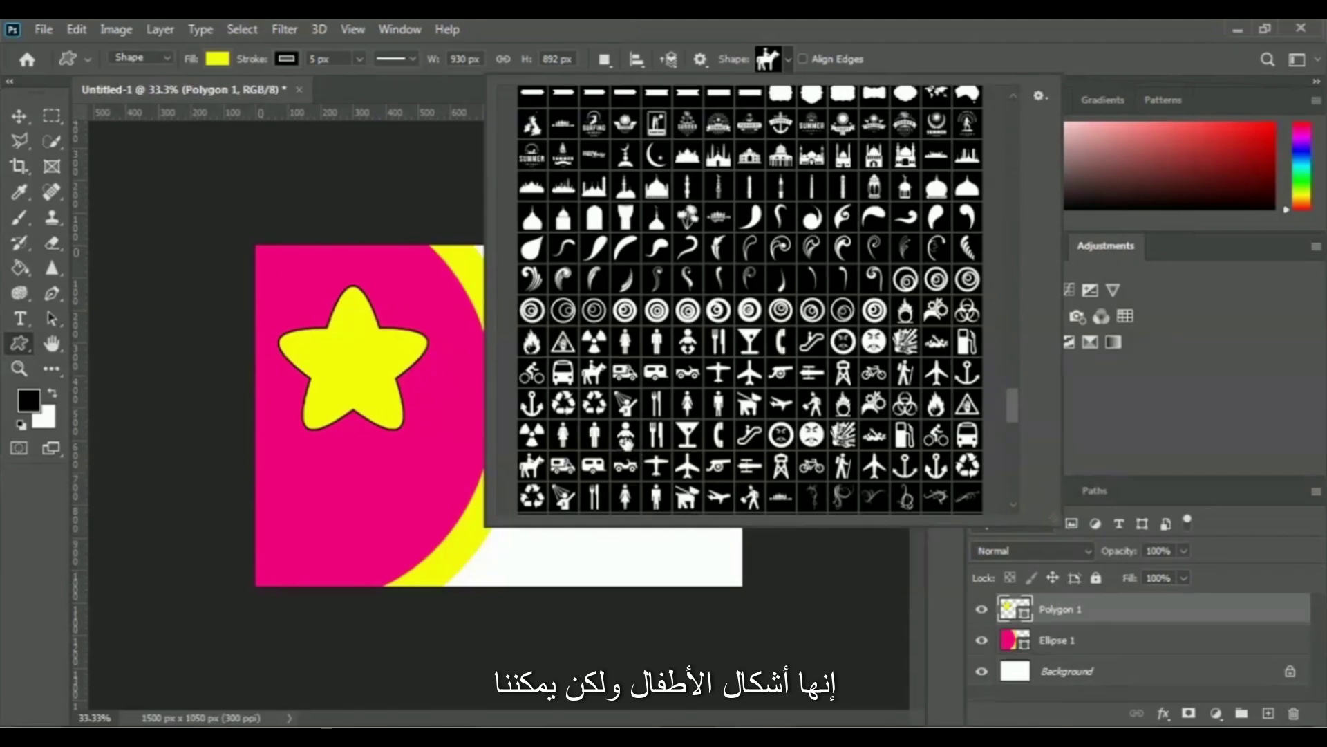
{"action": "left_click", "coordinate": [532, 470]}
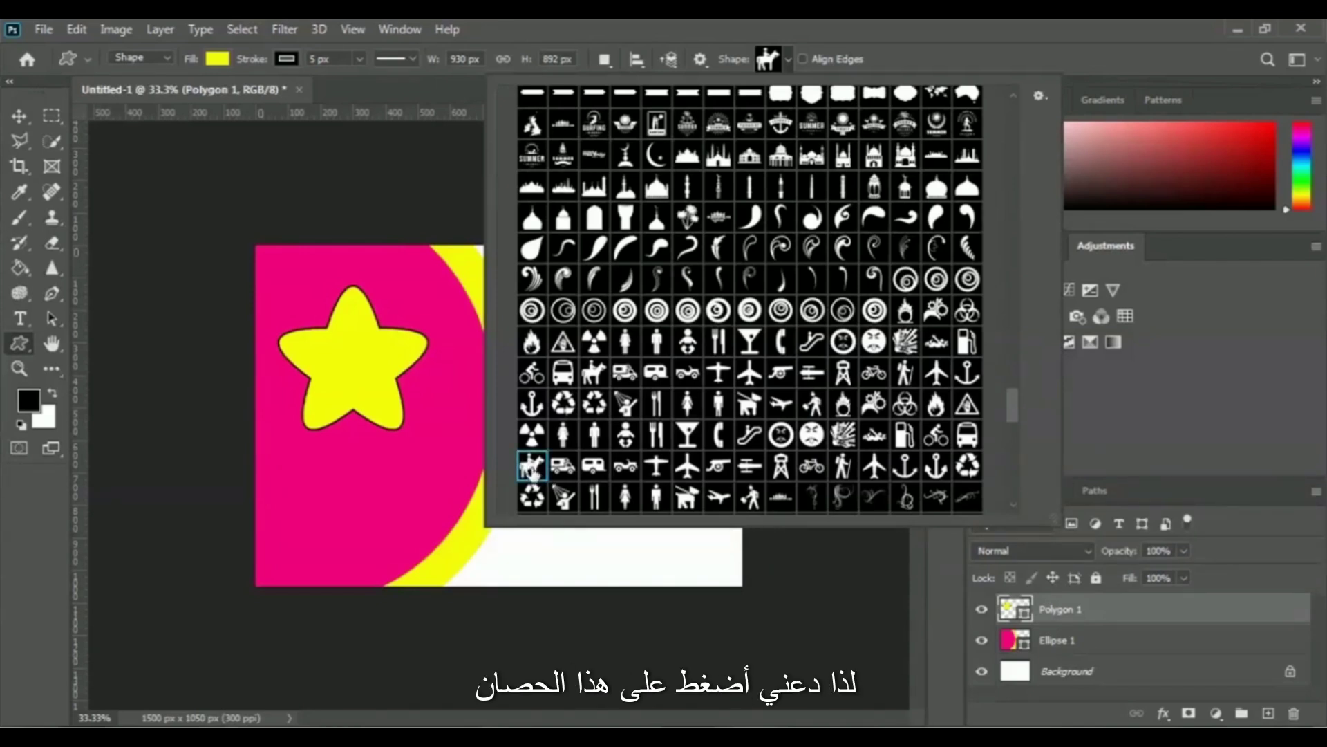
{"action": "left_click", "coordinate": [1006, 46]}
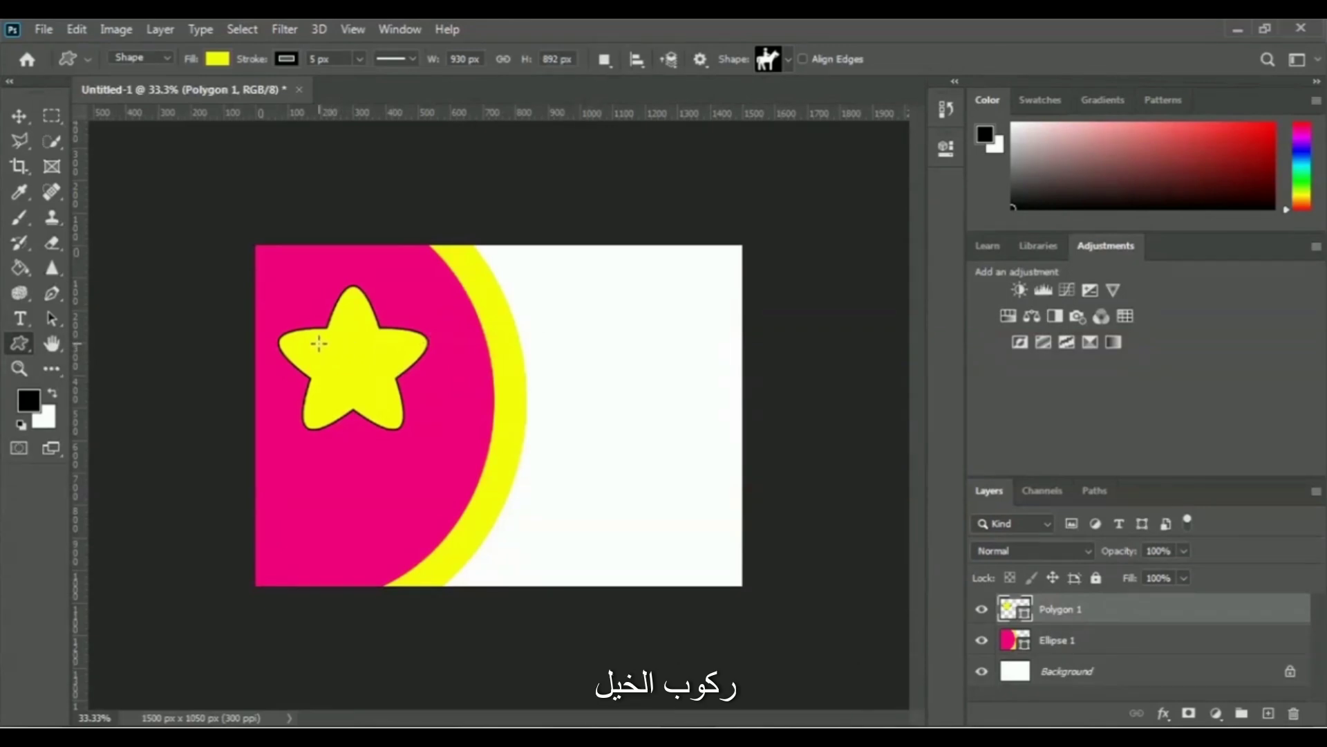
{"action": "left_click_drag", "start_coordinate": [324, 338], "coordinate": [395, 389]}
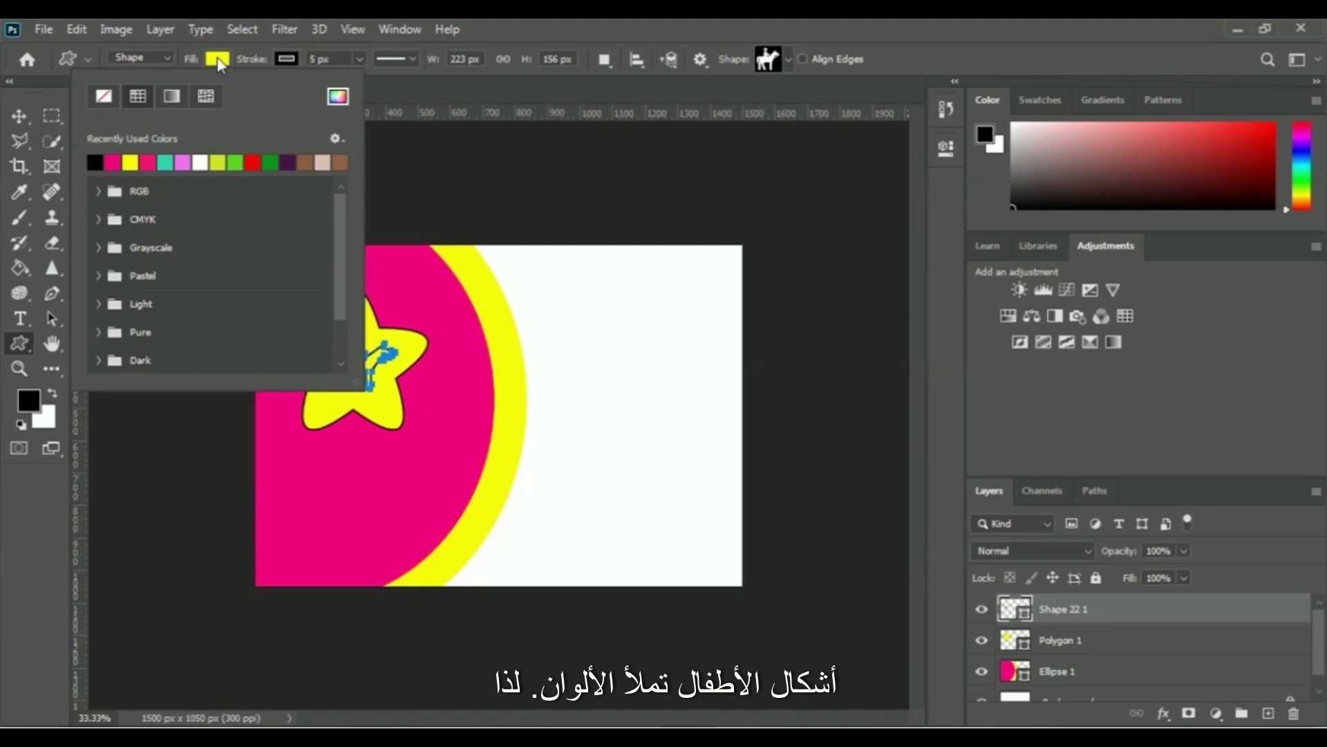
- Fill the horse-rider shape with white and deselect its path
{"action": "left_click", "coordinate": [200, 157]}
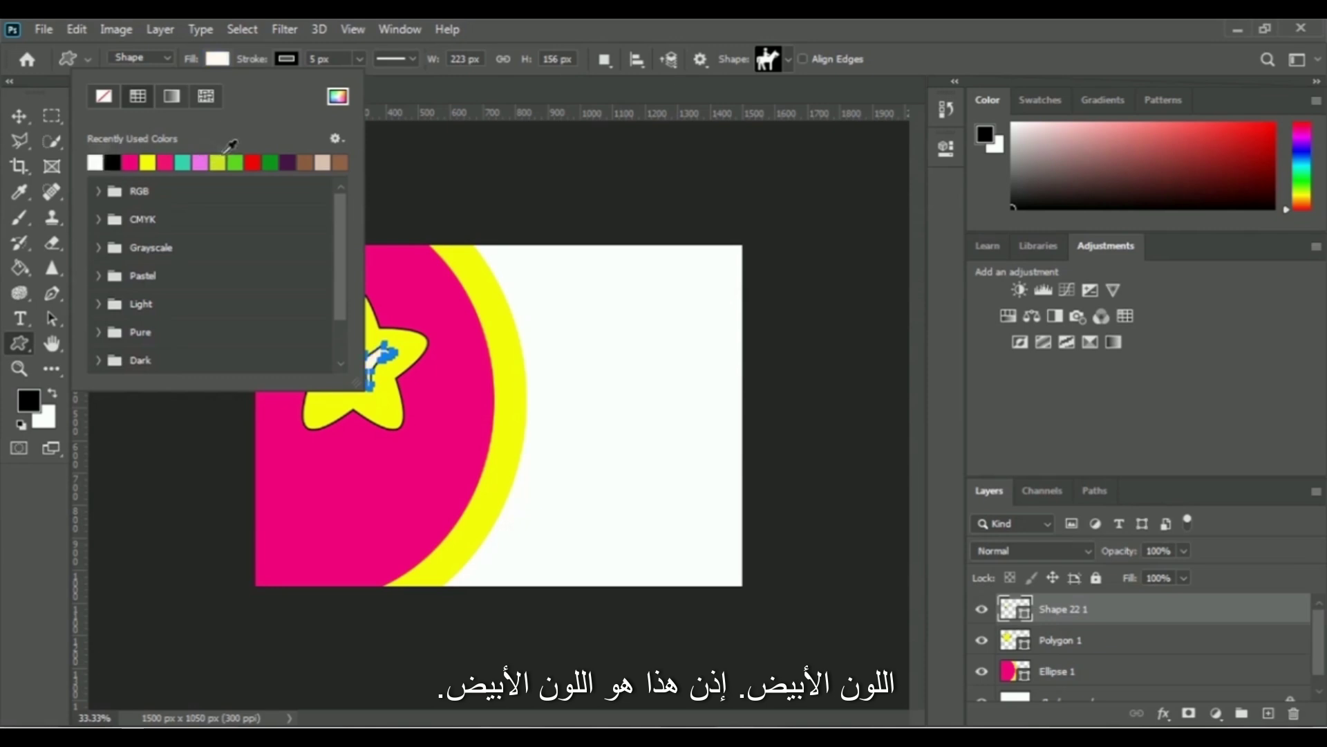
{"action": "left_click", "coordinate": [923, 58]}
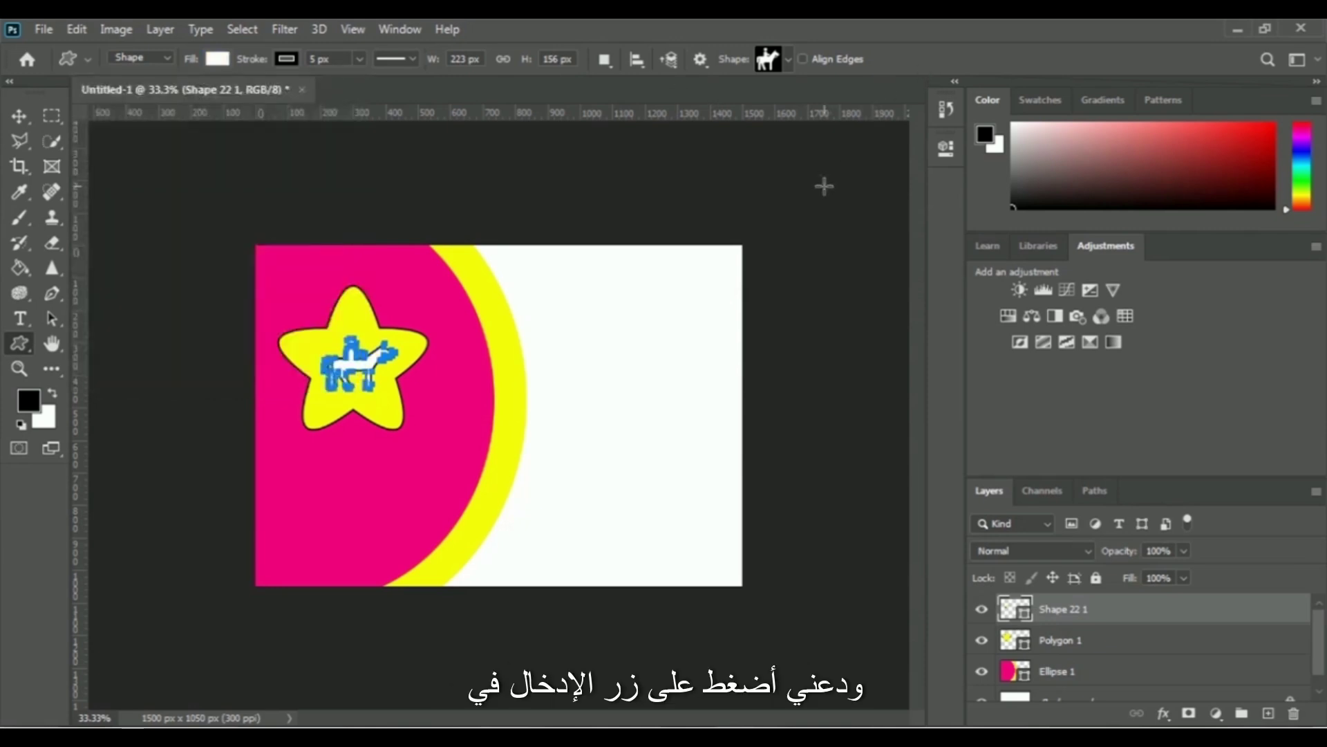
{"action": "key", "text": "Return"}
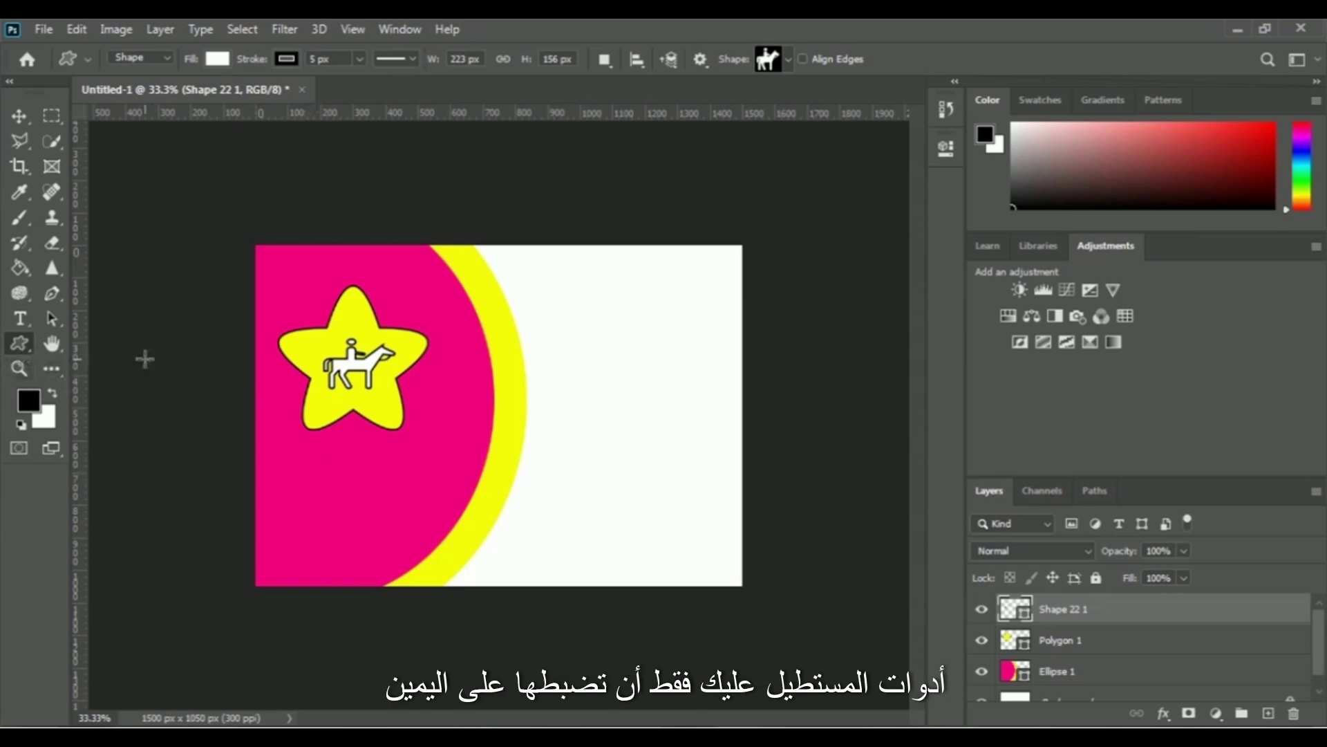
- Draw a rectangle about 576 × 129 px on the pink area just below the star
{"action": "right_click", "coordinate": [28, 344]}
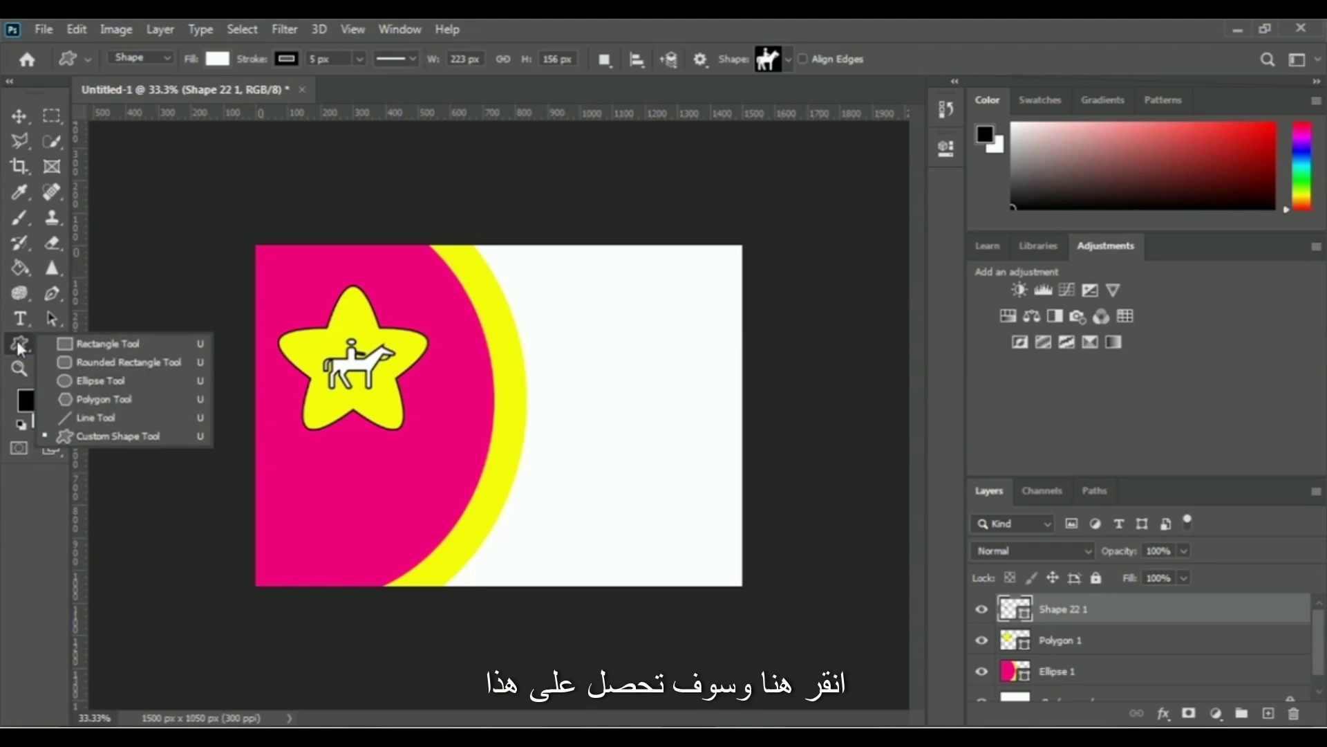
{"action": "left_click", "coordinate": [160, 346]}
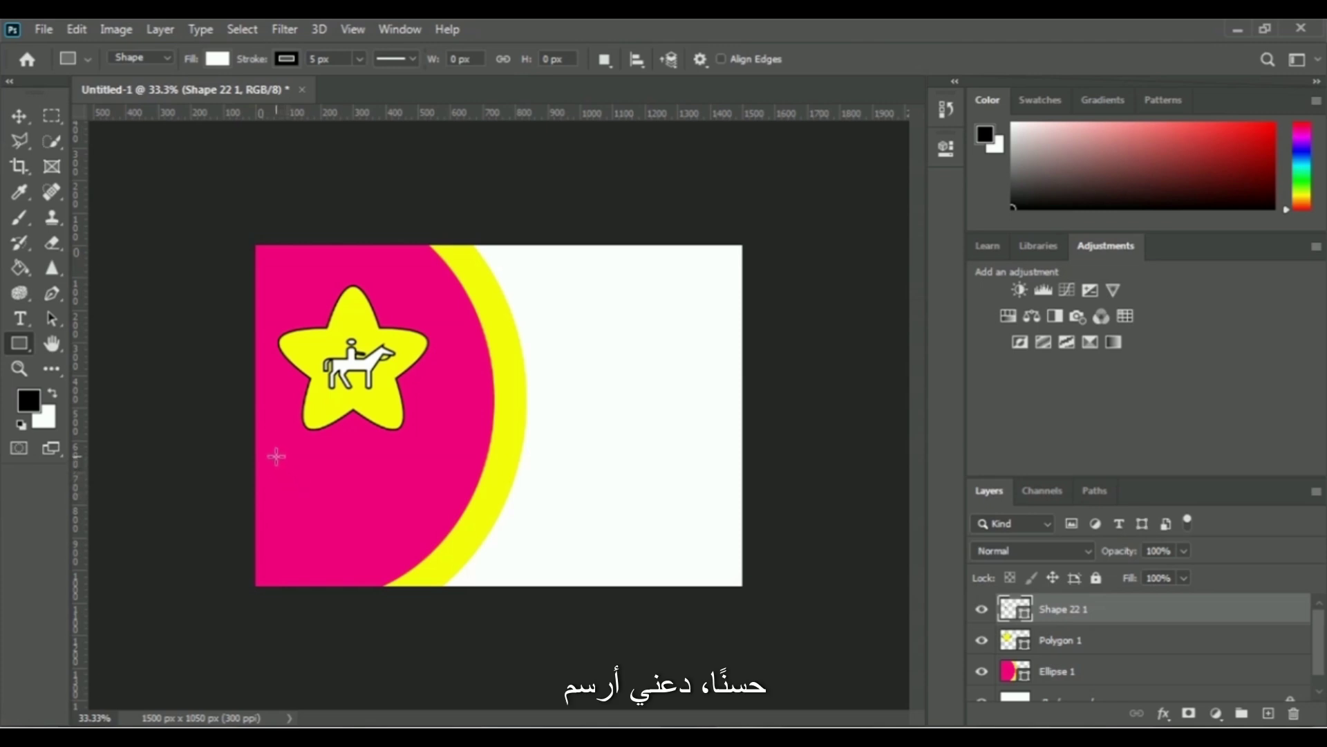
{"action": "left_click_drag", "start_coordinate": [269, 451], "coordinate": [454, 493]}
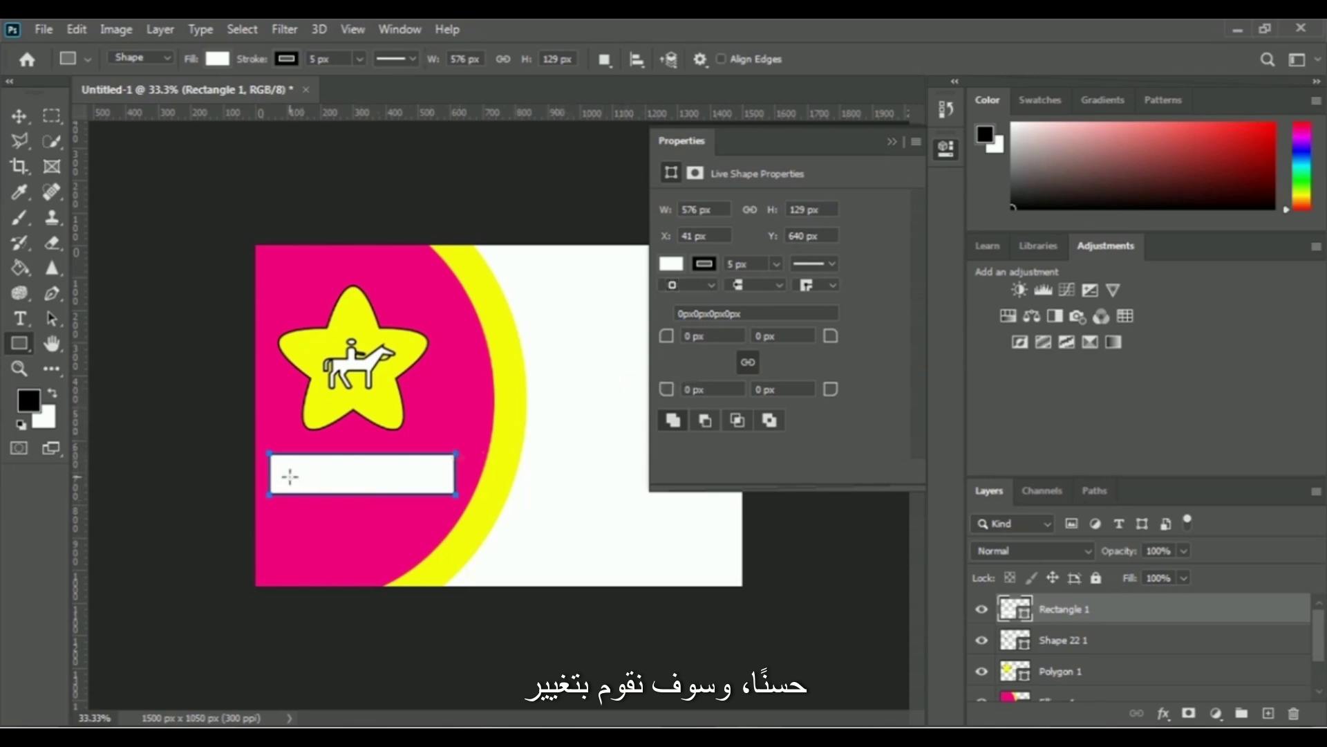
- Round all four corners of the rectangle to 35 px and lower its layer opacity to 52%
{"action": "left_click", "coordinate": [674, 343]}
{"action": "left_click_drag", "start_coordinate": [677, 346], "coordinate": [700, 351]}
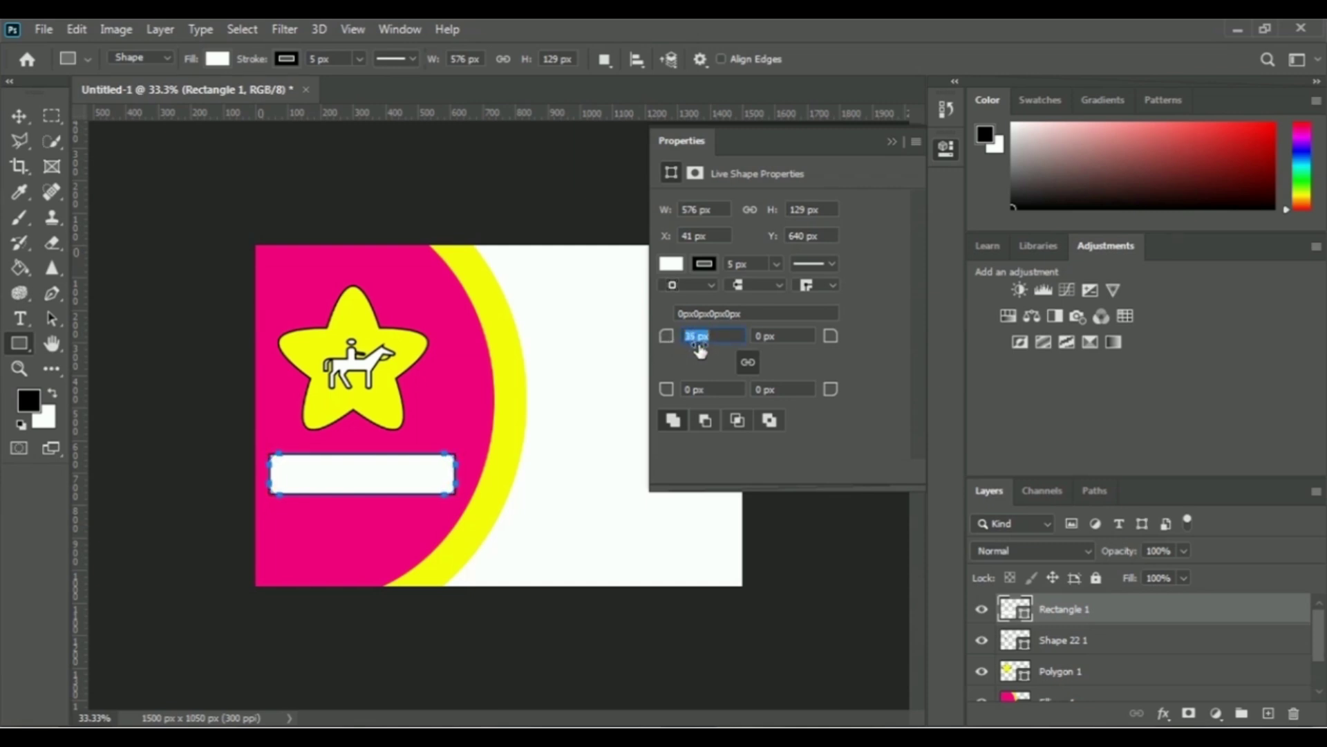
{"action": "key", "text": "Return"}
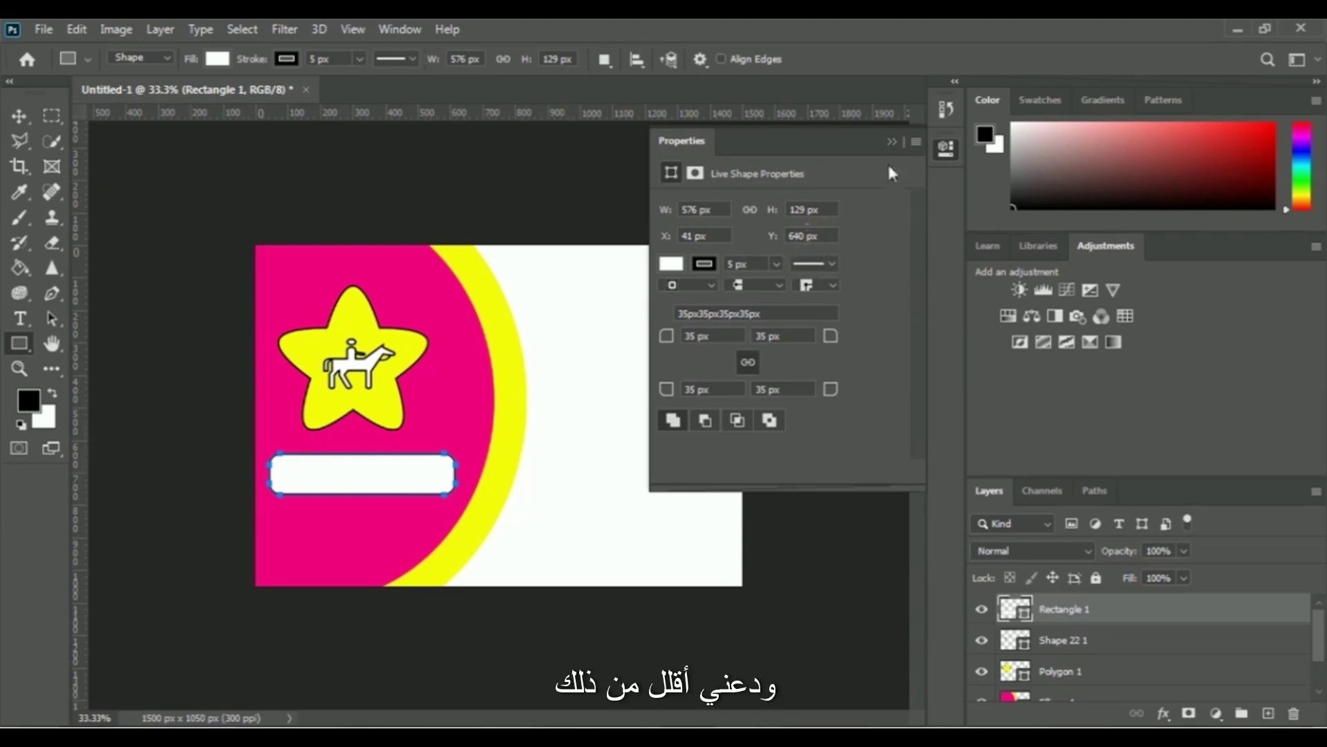
{"action": "left_click", "coordinate": [892, 141]}
{"action": "left_click", "coordinate": [599, 438]}
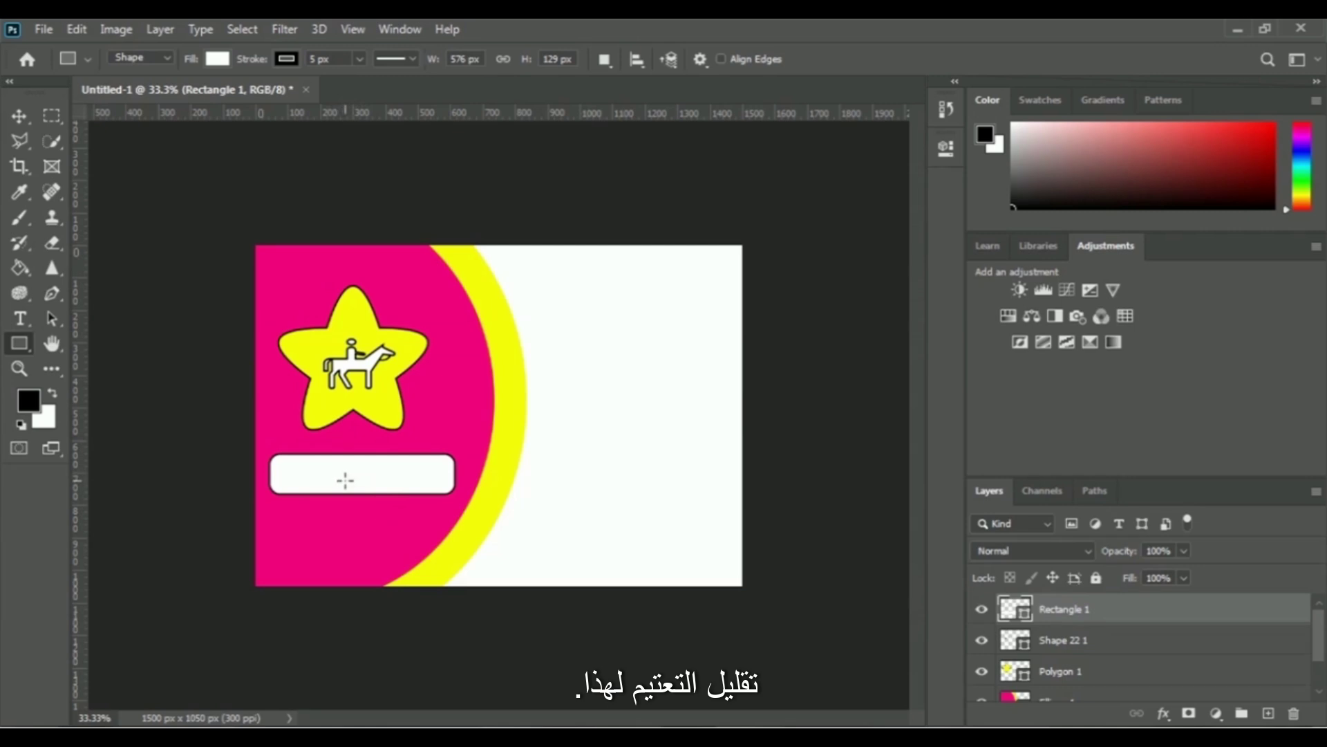
{"action": "left_click", "coordinate": [1183, 551]}
{"action": "left_click_drag", "start_coordinate": [1157, 570], "coordinate": [1140, 579]}
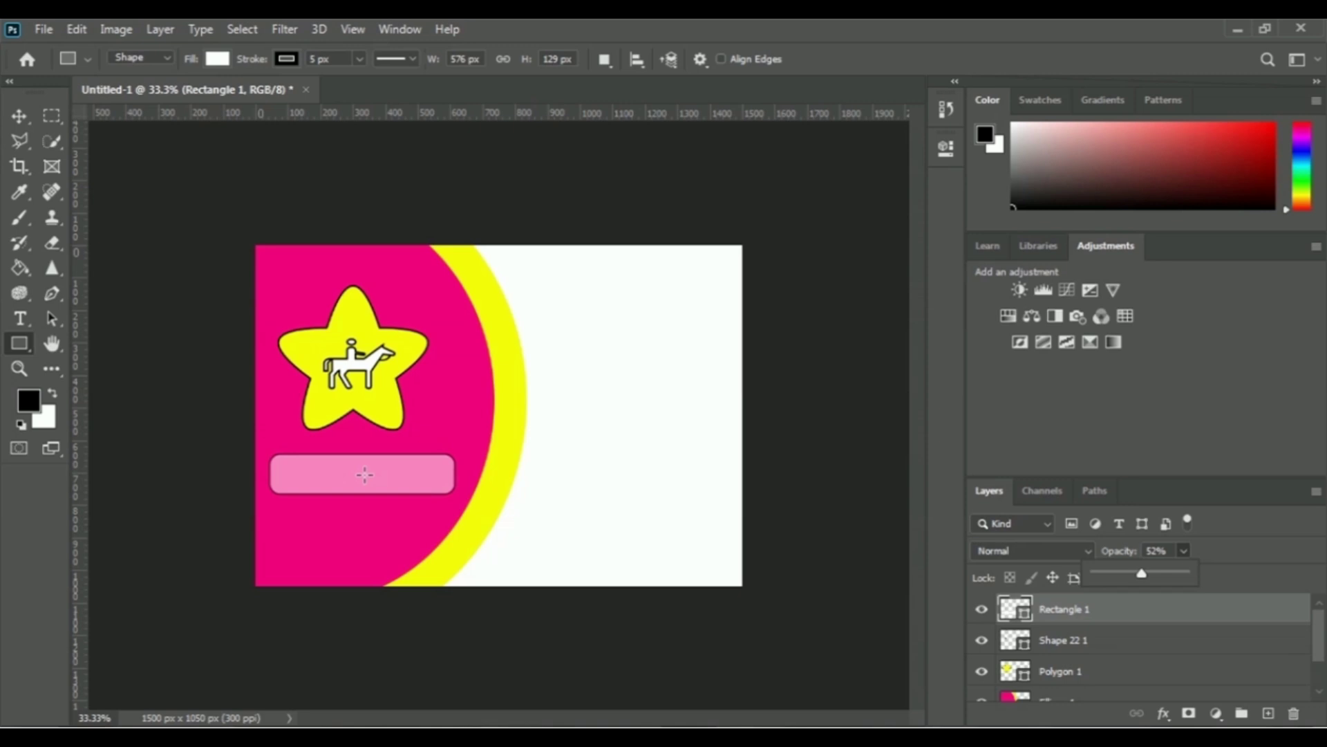
- Add the text "Star Kids" in 14 pt Ethnocentric Regular inside the rounded rectangle below the star
{"action": "left_click", "coordinate": [21, 320]}
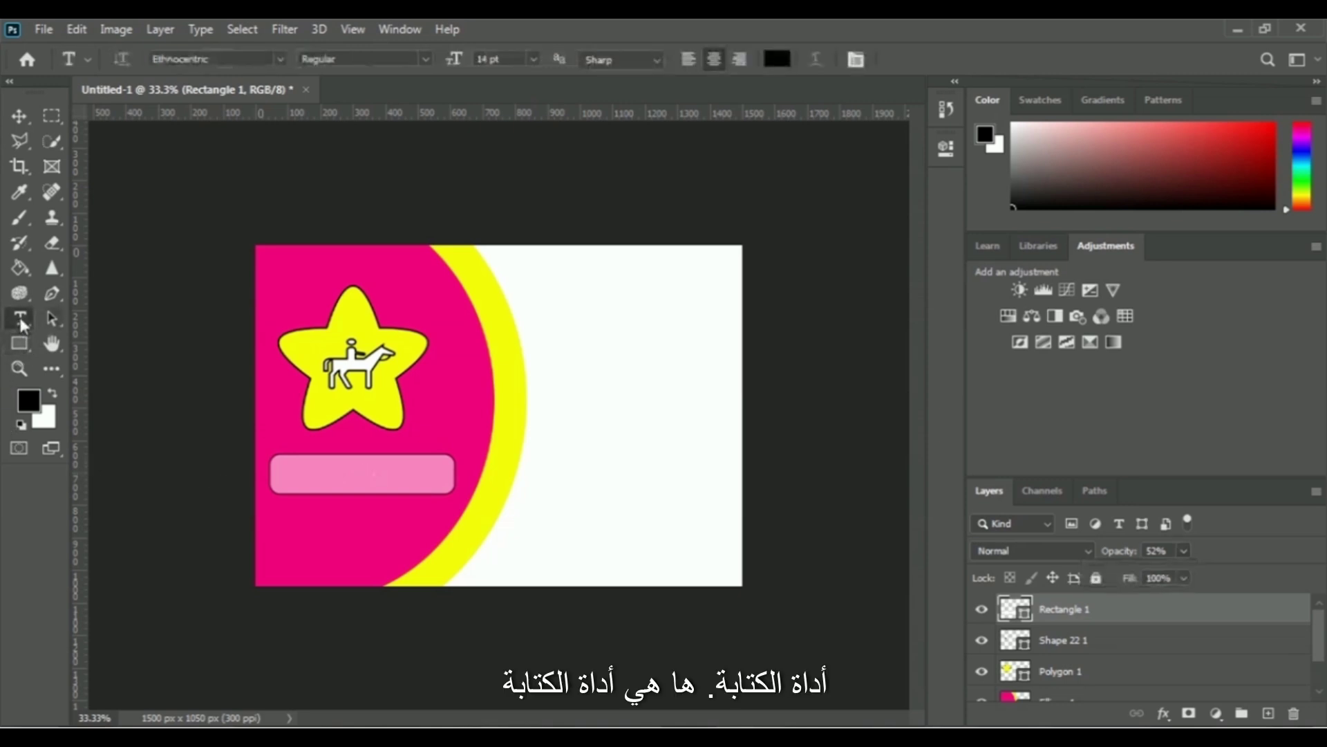
{"action": "left_click", "coordinate": [356, 474]}
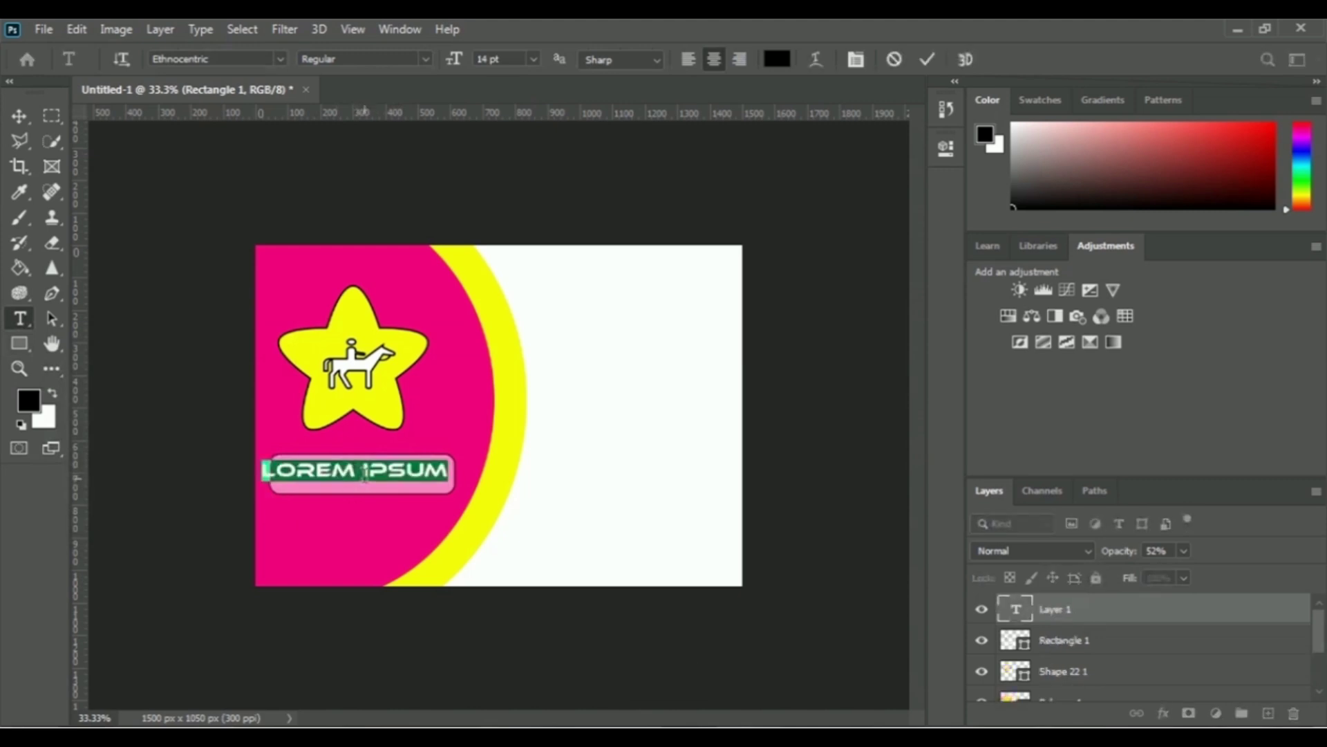
{"action": "type", "text": "STAR KIDS"}
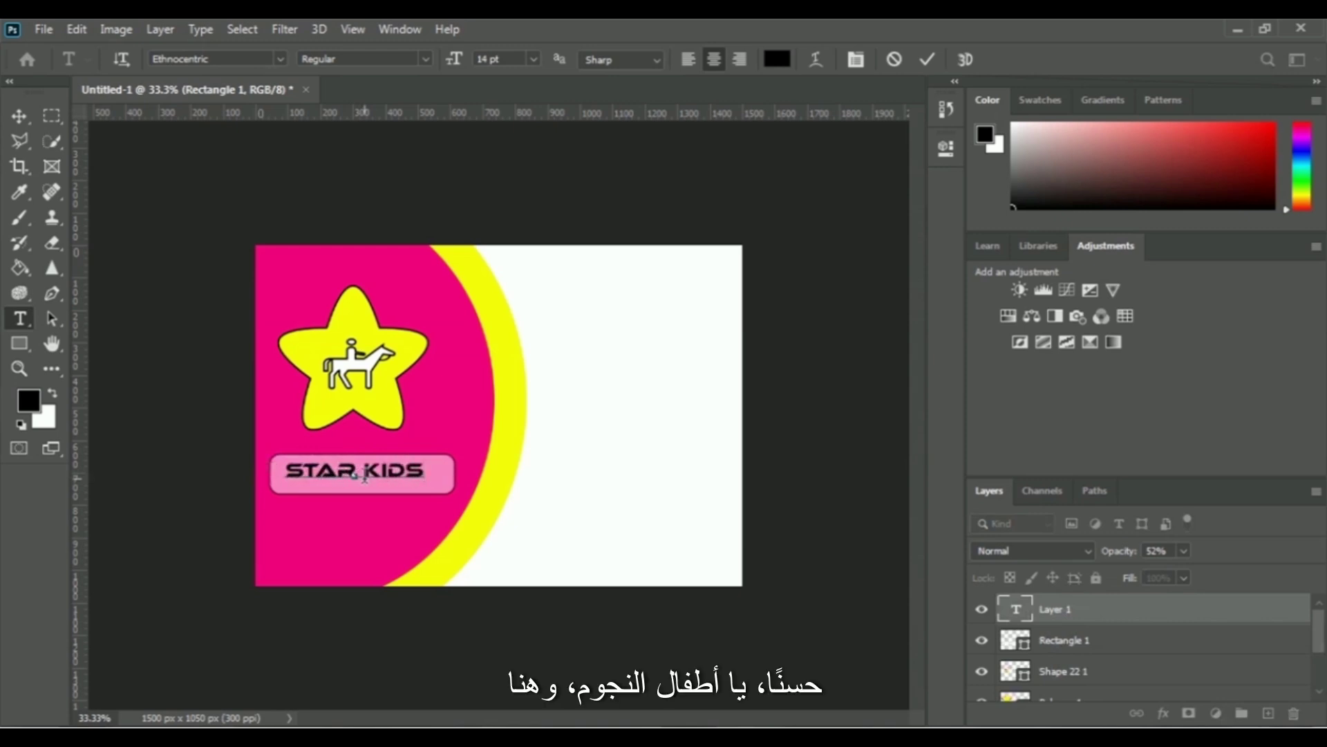
{"action": "left_click", "coordinate": [927, 59]}
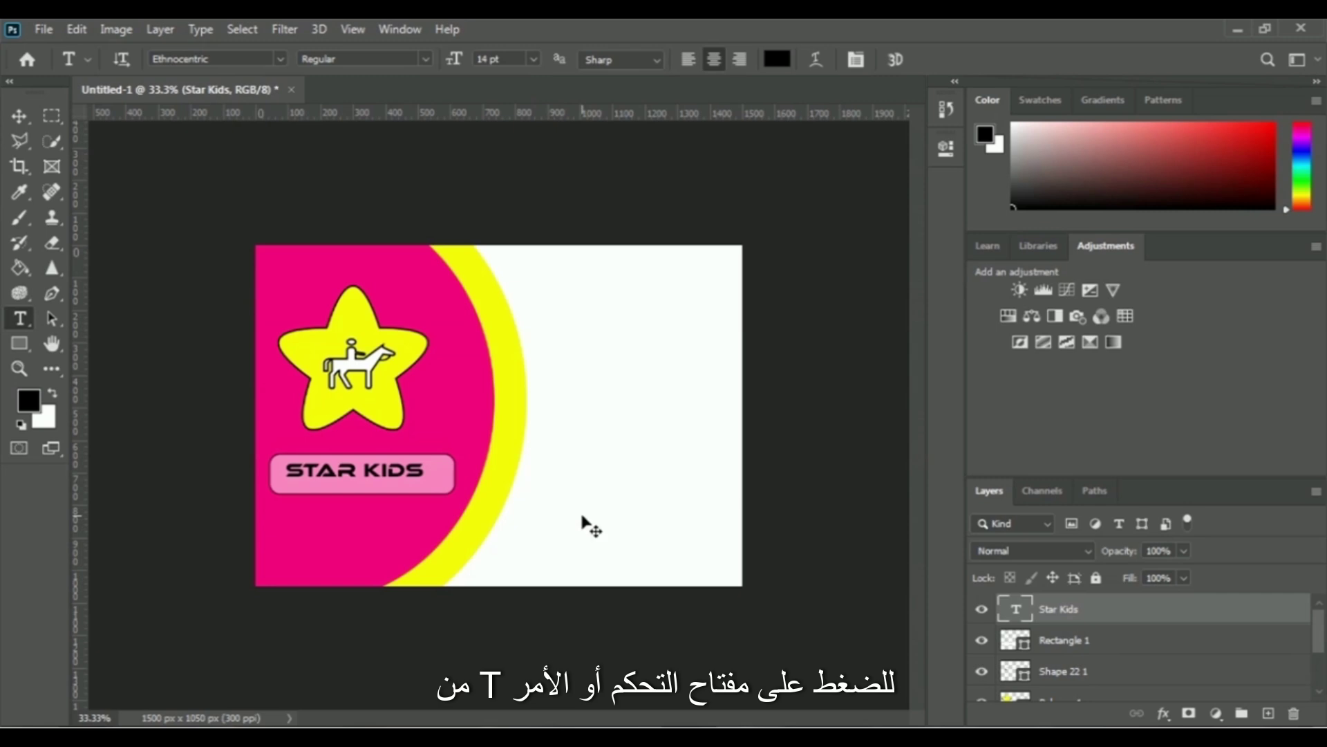
- Scale the Star Kids text to about 121% width and 128% height, and centre it inside the rounded rectangle
{"action": "key", "text": "ctrl+t"}
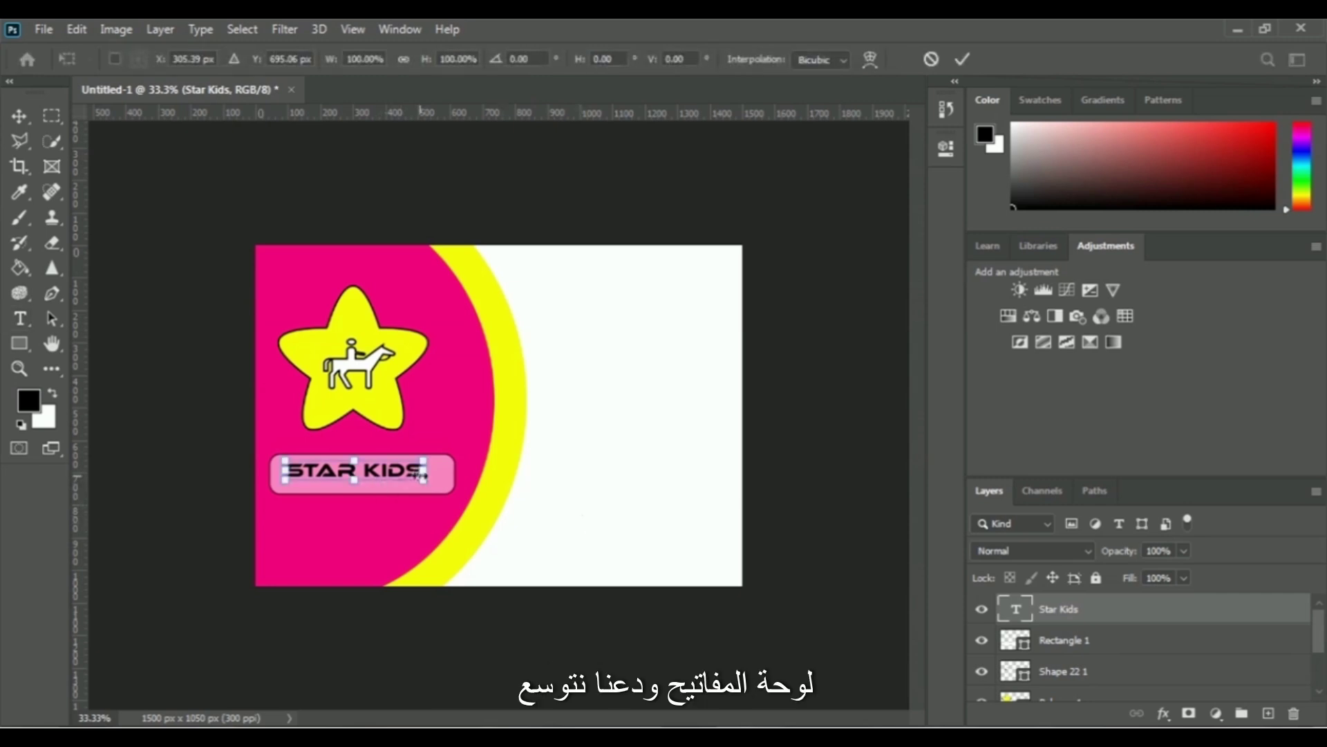
{"action": "left_click_drag", "start_coordinate": [423, 477], "coordinate": [440, 486]}
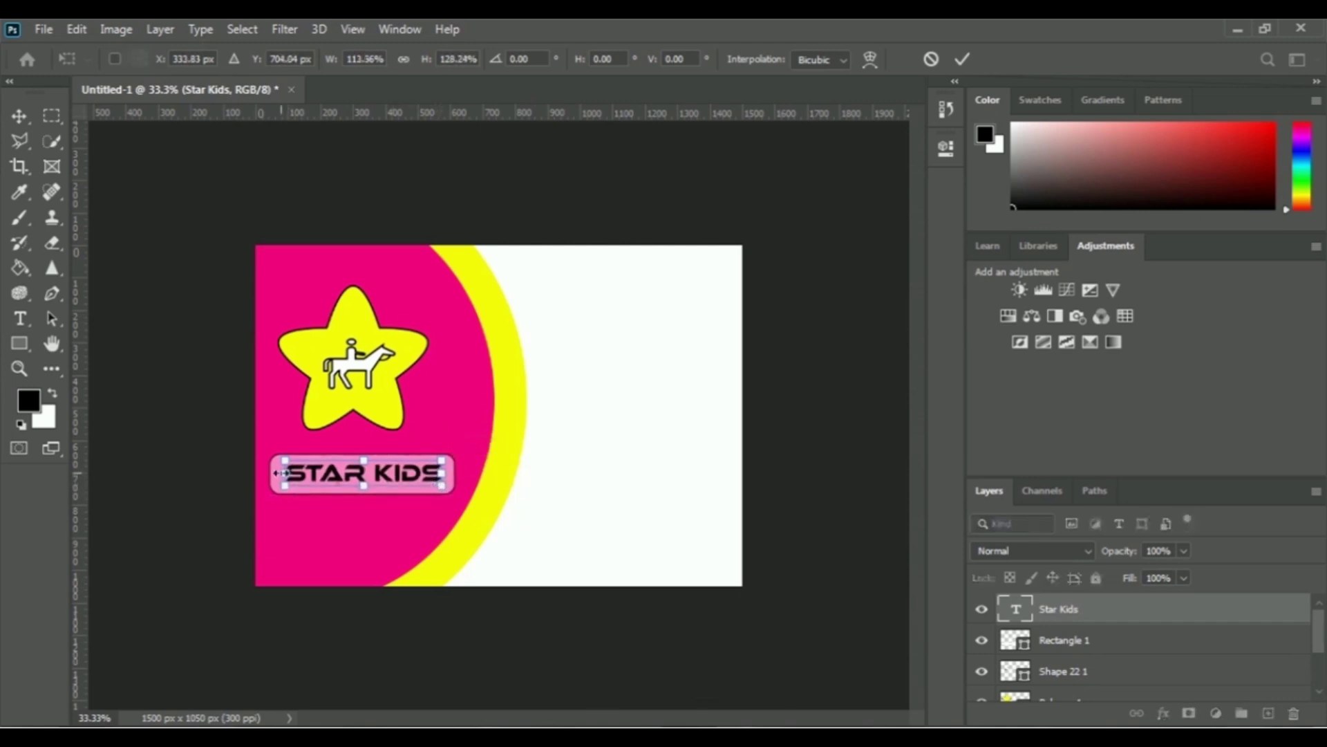
{"action": "left_click_drag", "start_coordinate": [284, 473], "coordinate": [276, 474]}
{"action": "left_click_drag", "start_coordinate": [443, 473], "coordinate": [445, 473]}
{"action": "left_click_drag", "start_coordinate": [360, 486], "coordinate": [361, 486]}
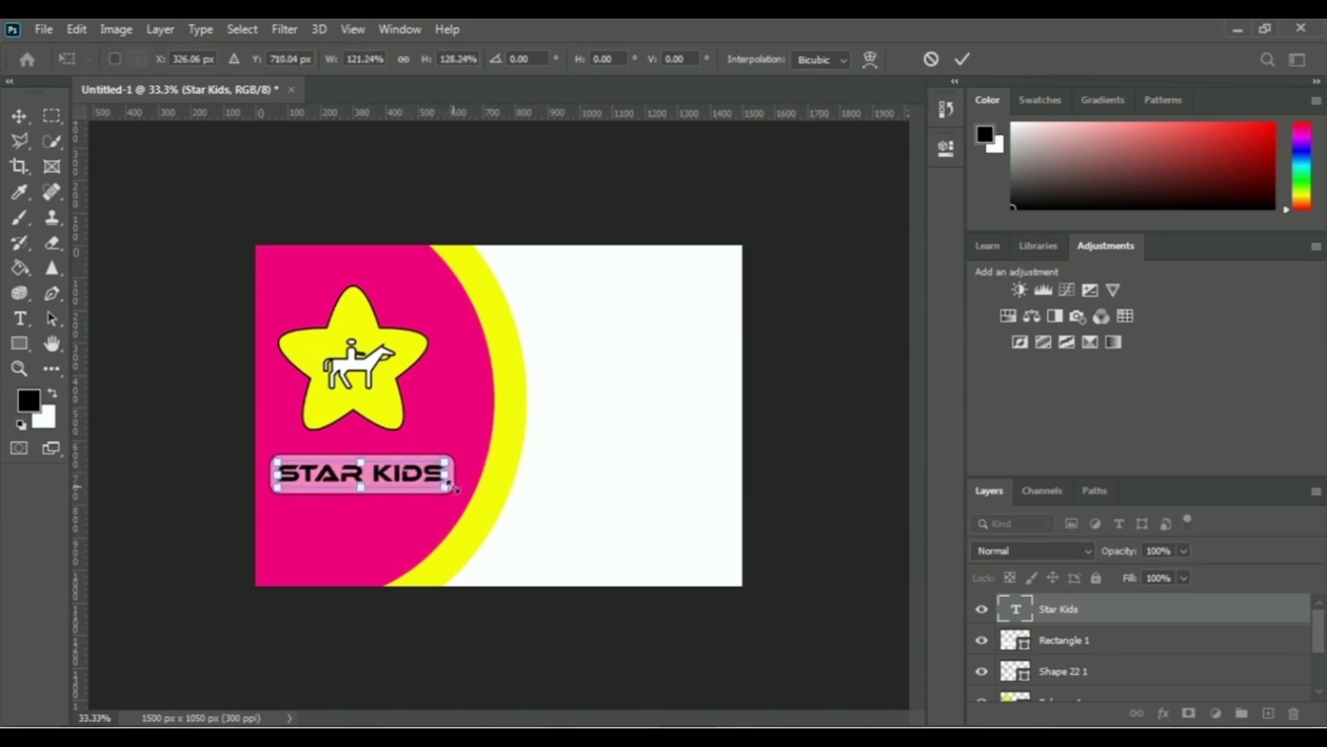
{"action": "key", "text": "ctrl+z"}
{"action": "key", "text": "ctrl+z"}
{"action": "key", "text": "ctrl+z"}
{"action": "key", "text": "Return"}
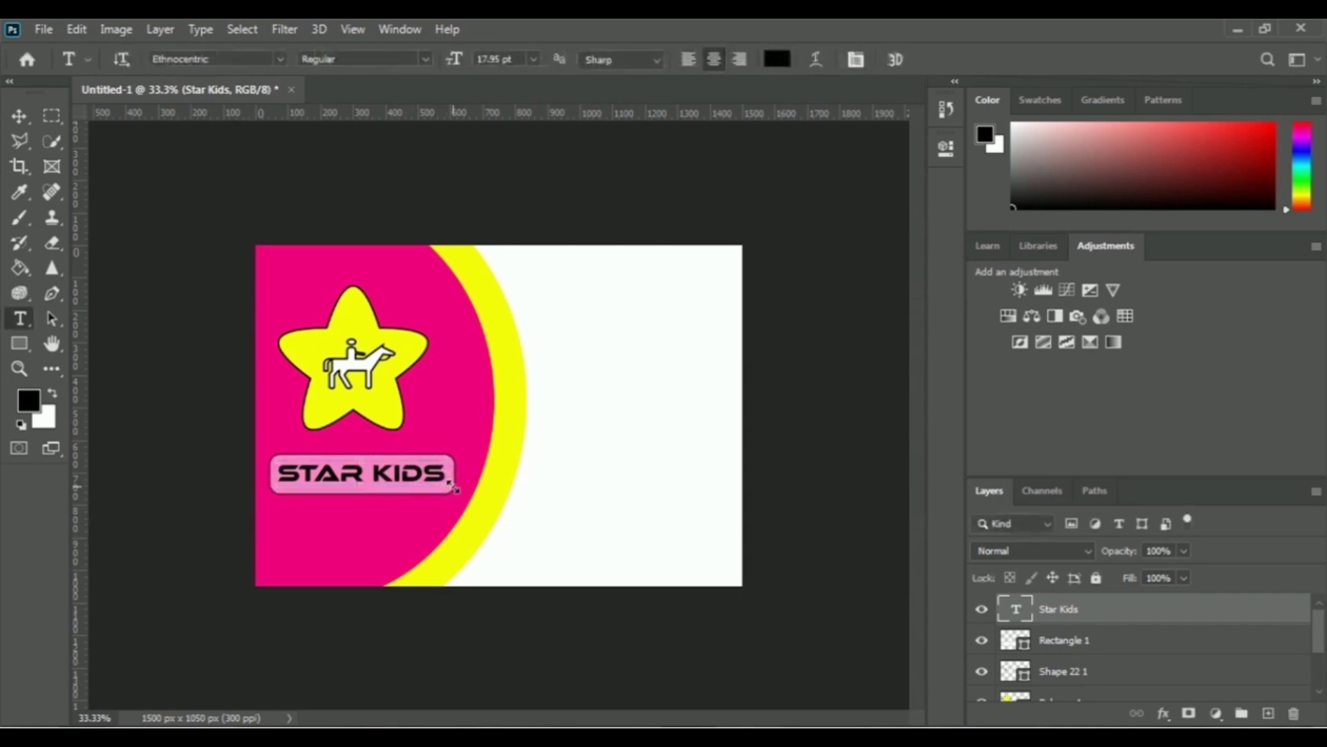
{"action": "key", "text": "shift+Right"}
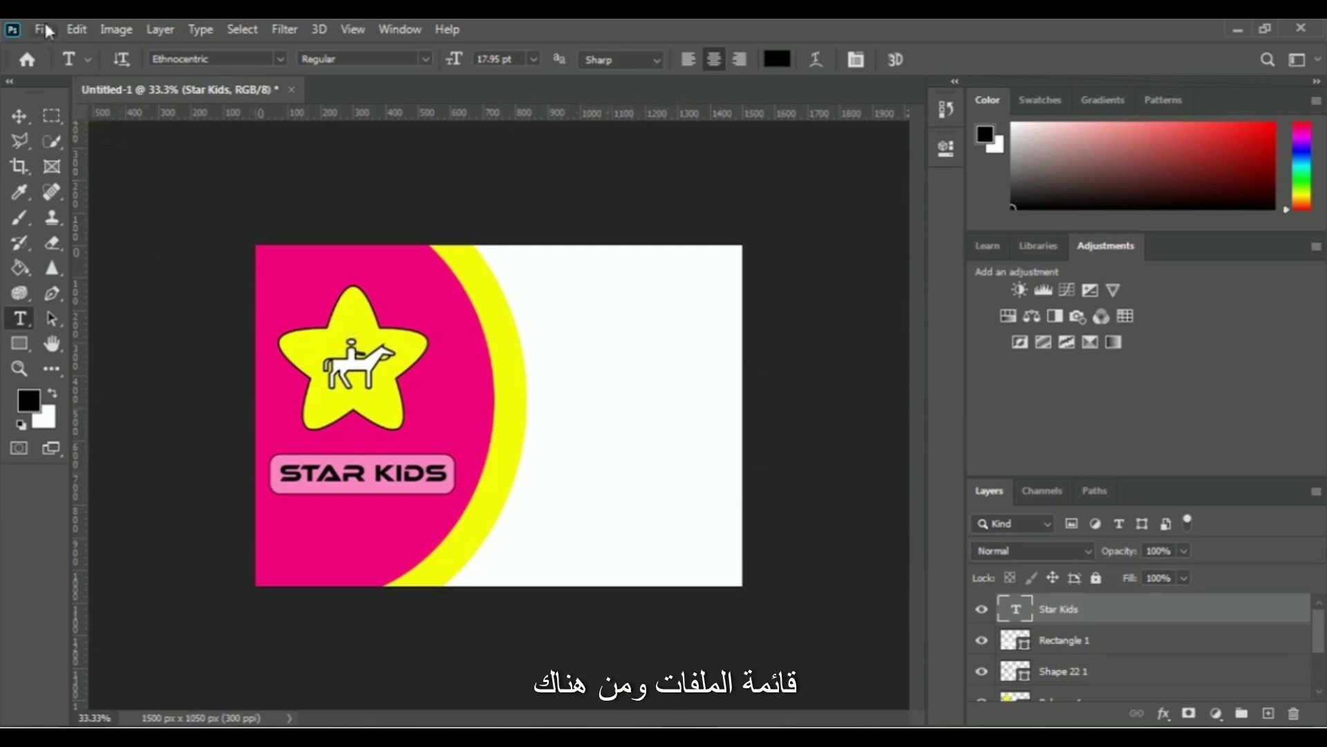
- Place the photo of the two children in superhero masks from the 03 Symbol and Shapes Tools folder as an embedded image
{"action": "left_click", "coordinate": [43, 29]}
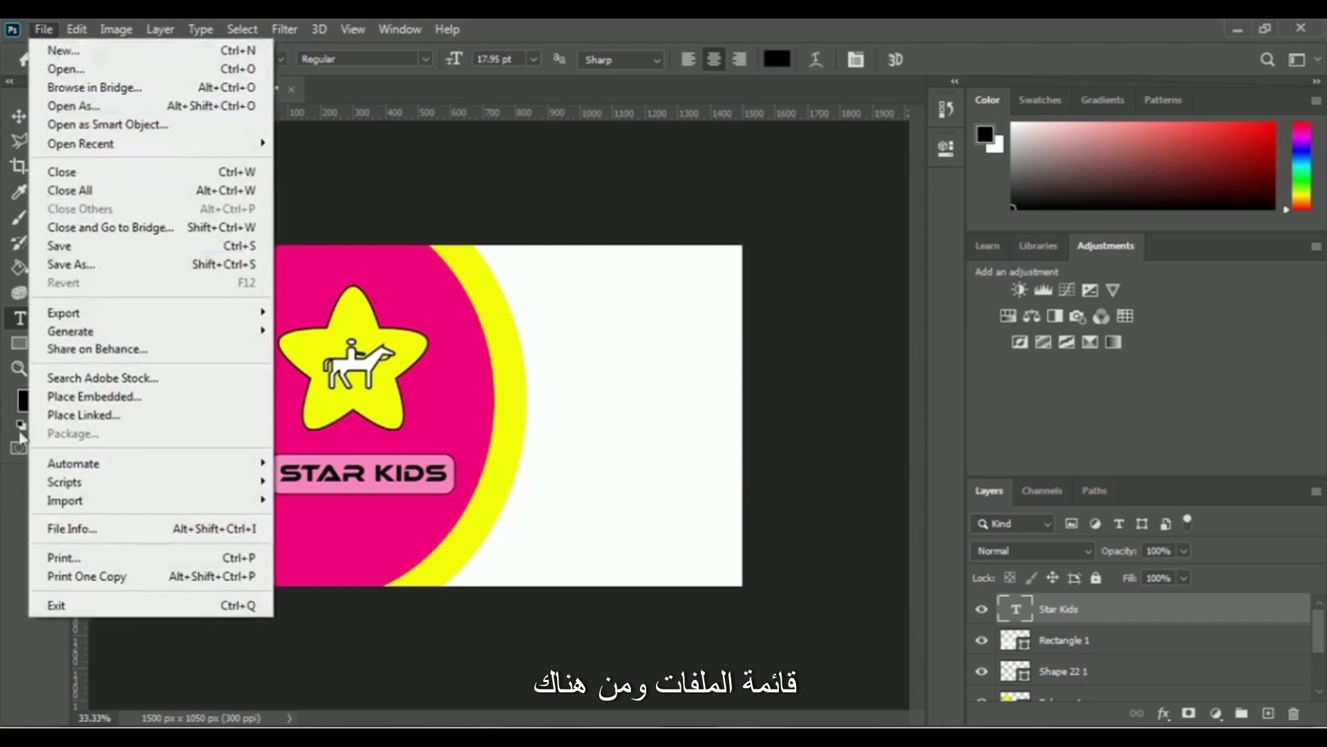
{"action": "left_click", "coordinate": [173, 406]}
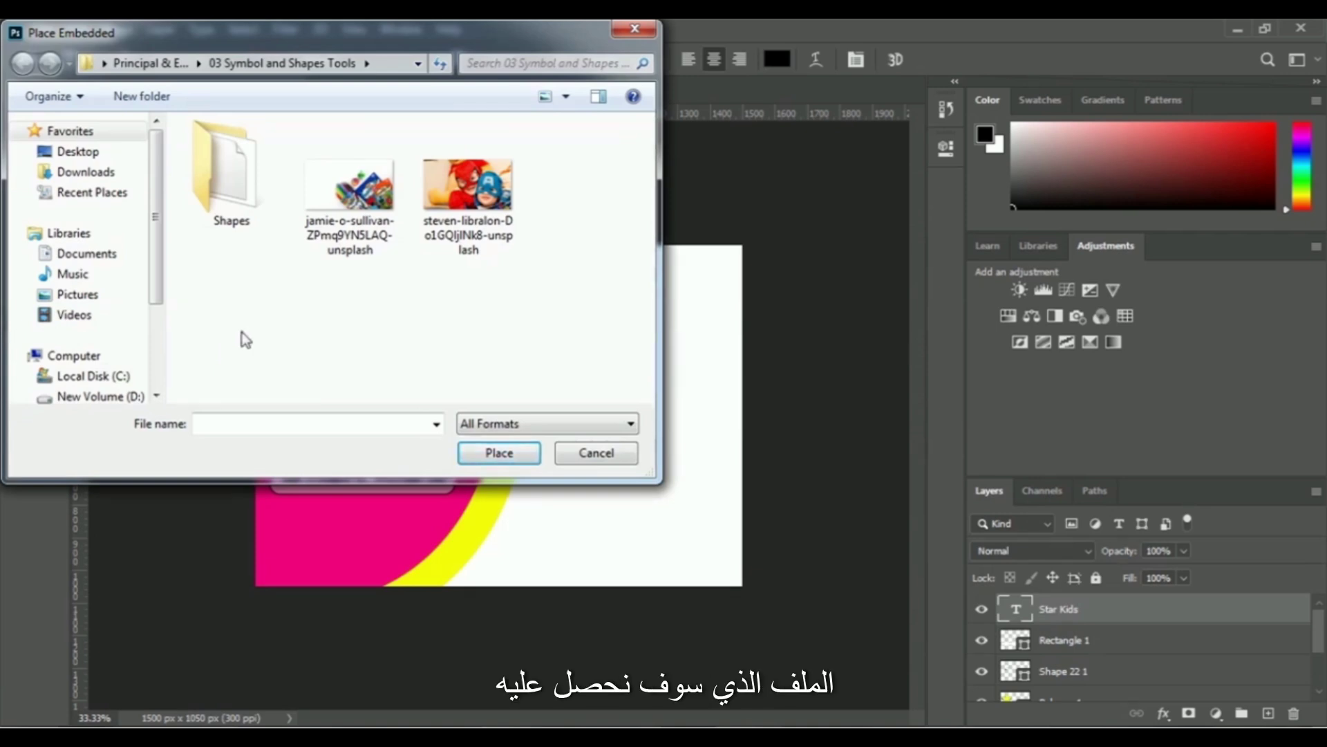
{"action": "left_click", "coordinate": [460, 256]}
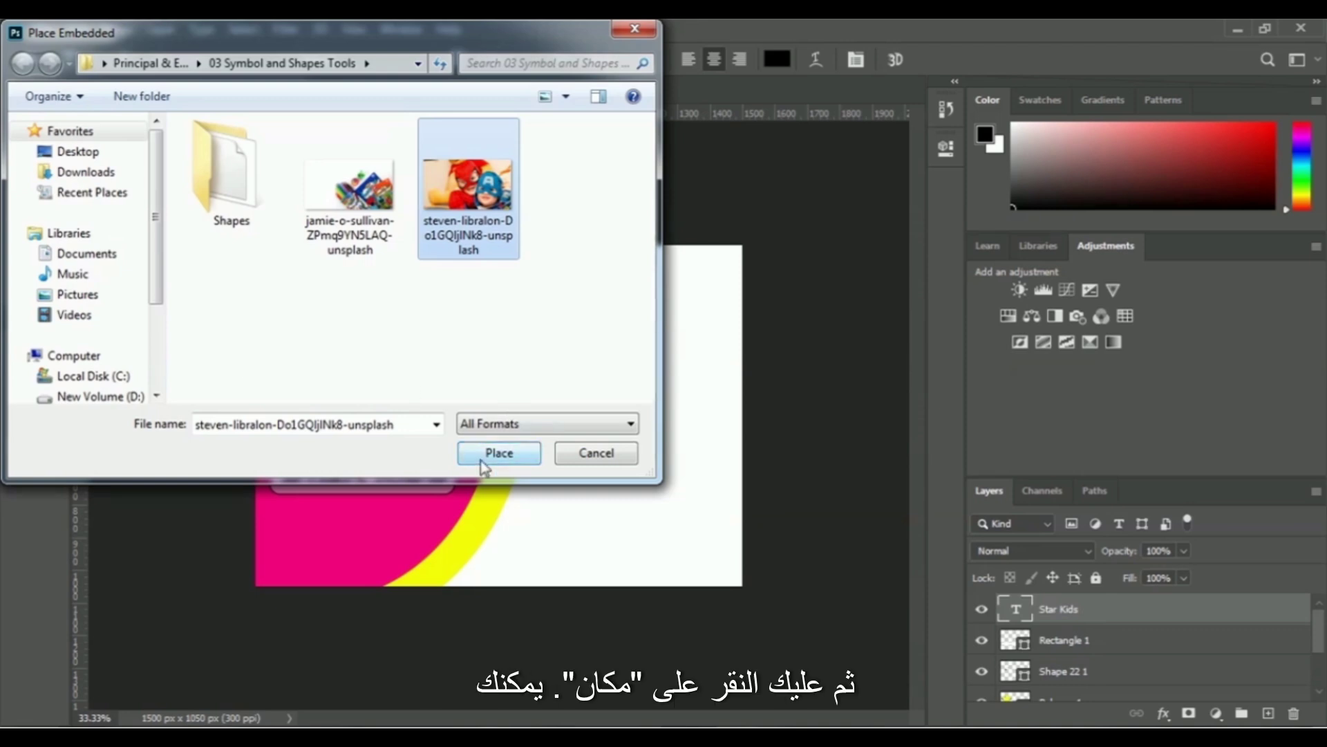
{"action": "left_click", "coordinate": [498, 453]}
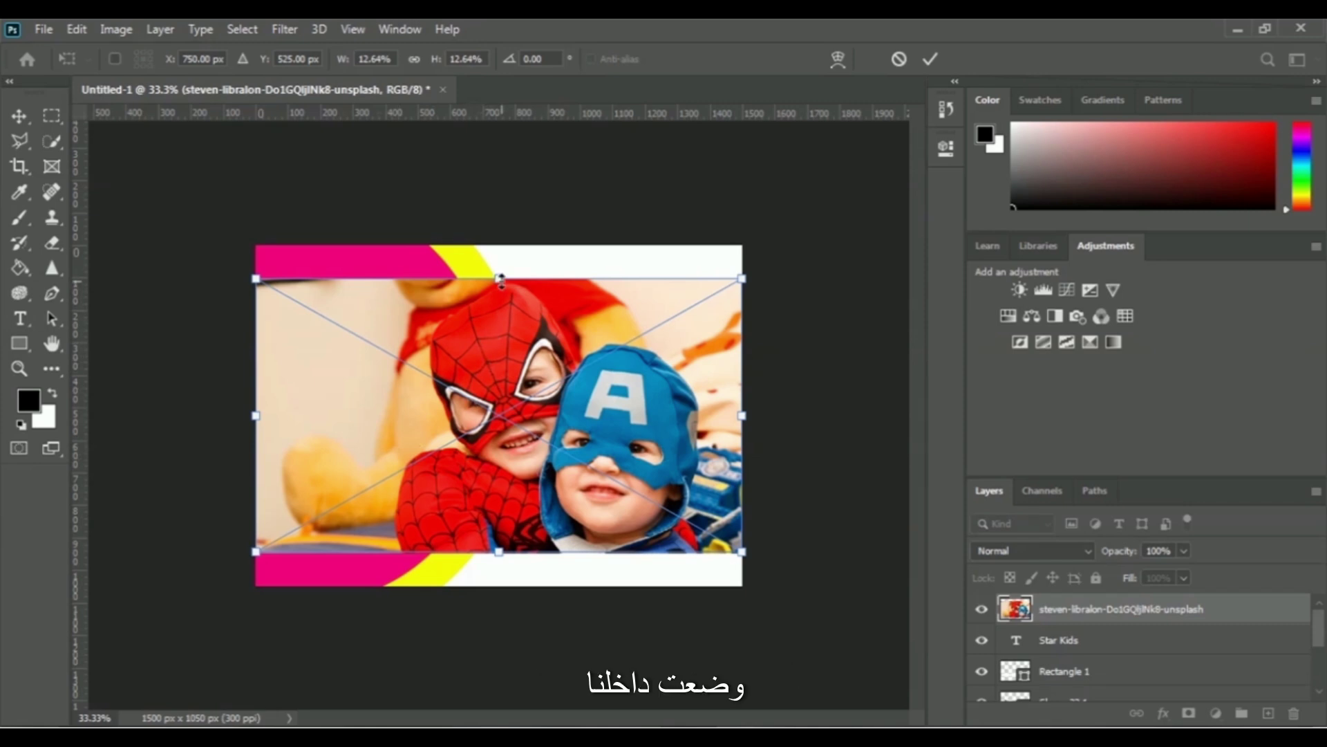
- Stretch the placed photo over the card's full height and past its right edge, to about 14.96% width and 15.73% height
{"action": "left_click_drag", "start_coordinate": [501, 277], "coordinate": [501, 246]}
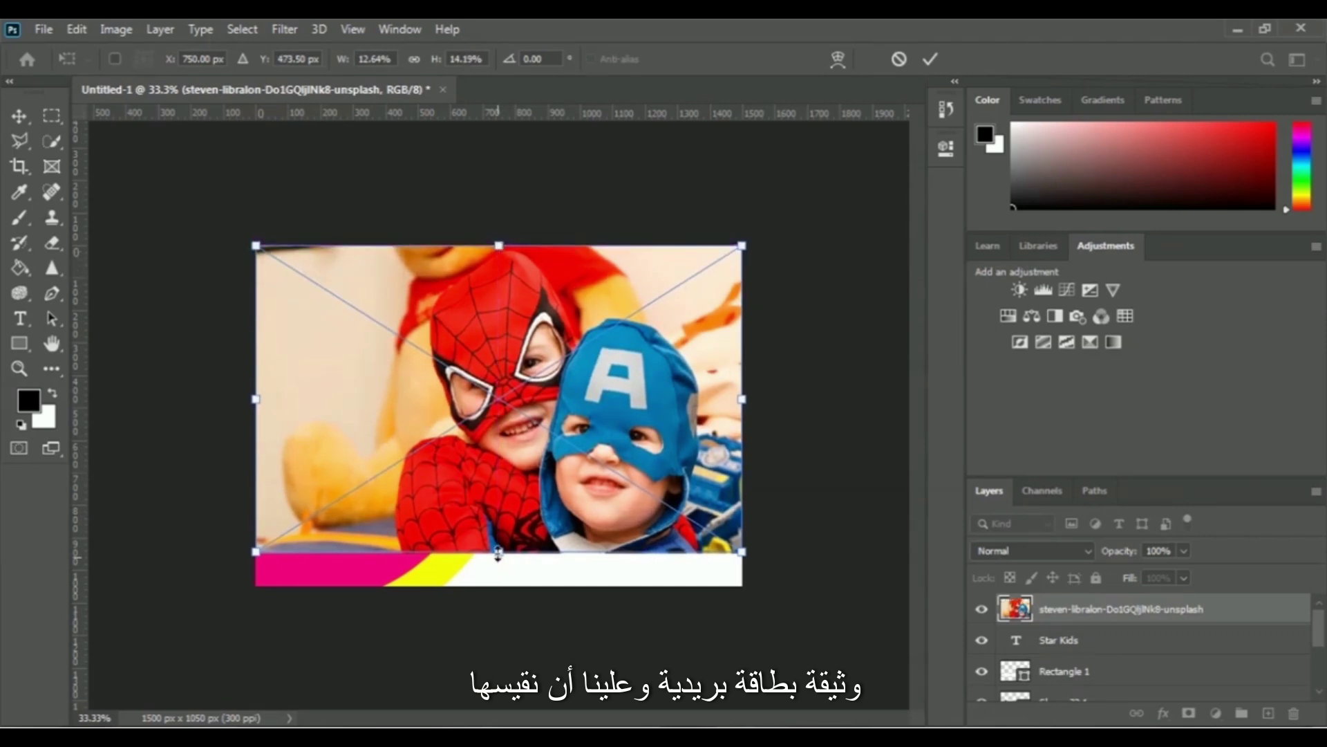
{"action": "left_click_drag", "start_coordinate": [501, 551], "coordinate": [500, 586]}
{"action": "left_click_drag", "start_coordinate": [743, 415], "coordinate": [830, 415]}
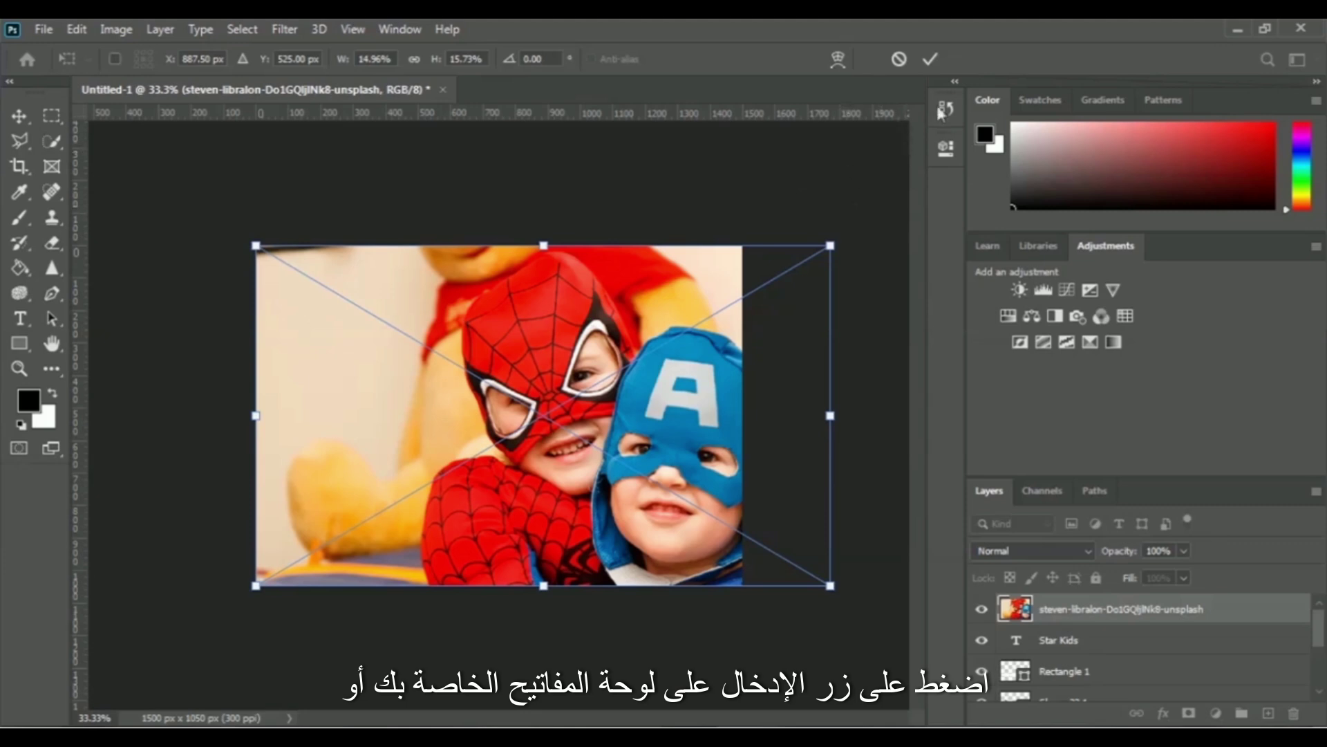
{"action": "left_click", "coordinate": [929, 59]}
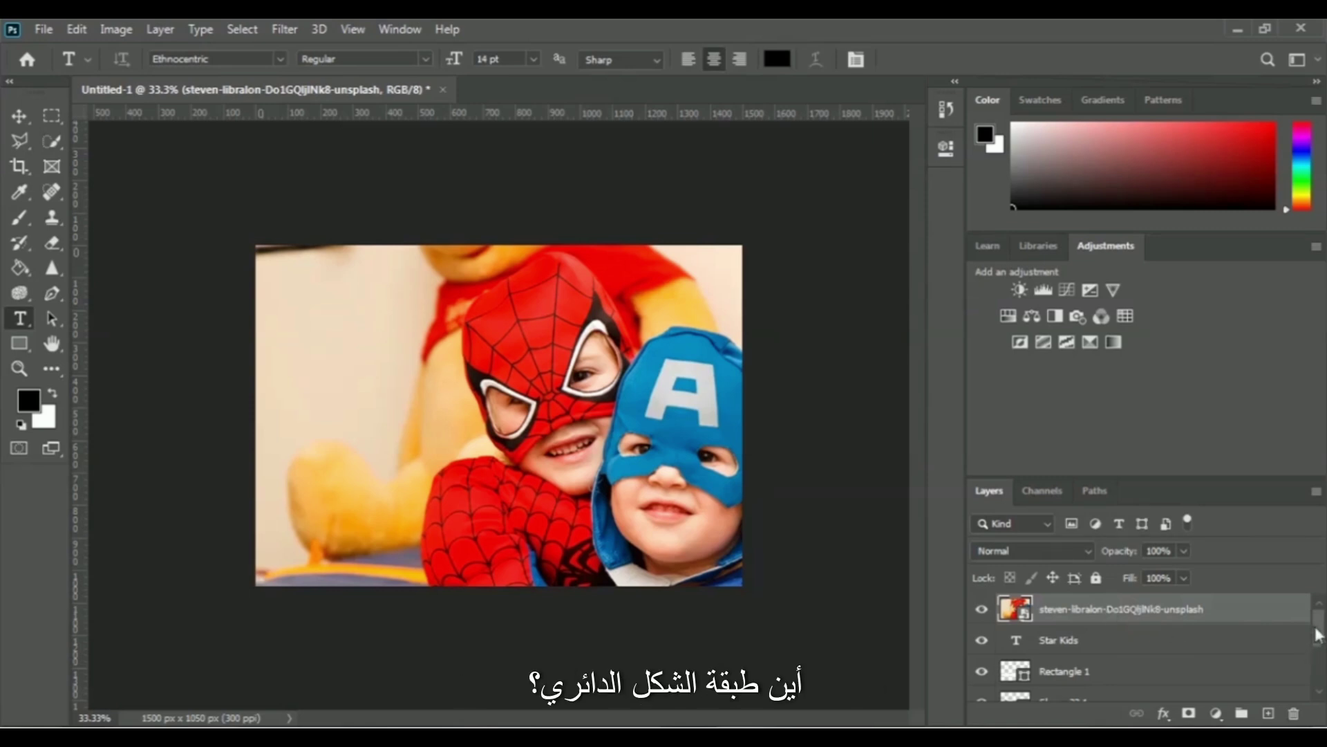
- Move the photo layer directly beneath the Ellipse 1 layer, just above the background
{"action": "left_click_drag", "start_coordinate": [1319, 632], "coordinate": [1318, 665]}
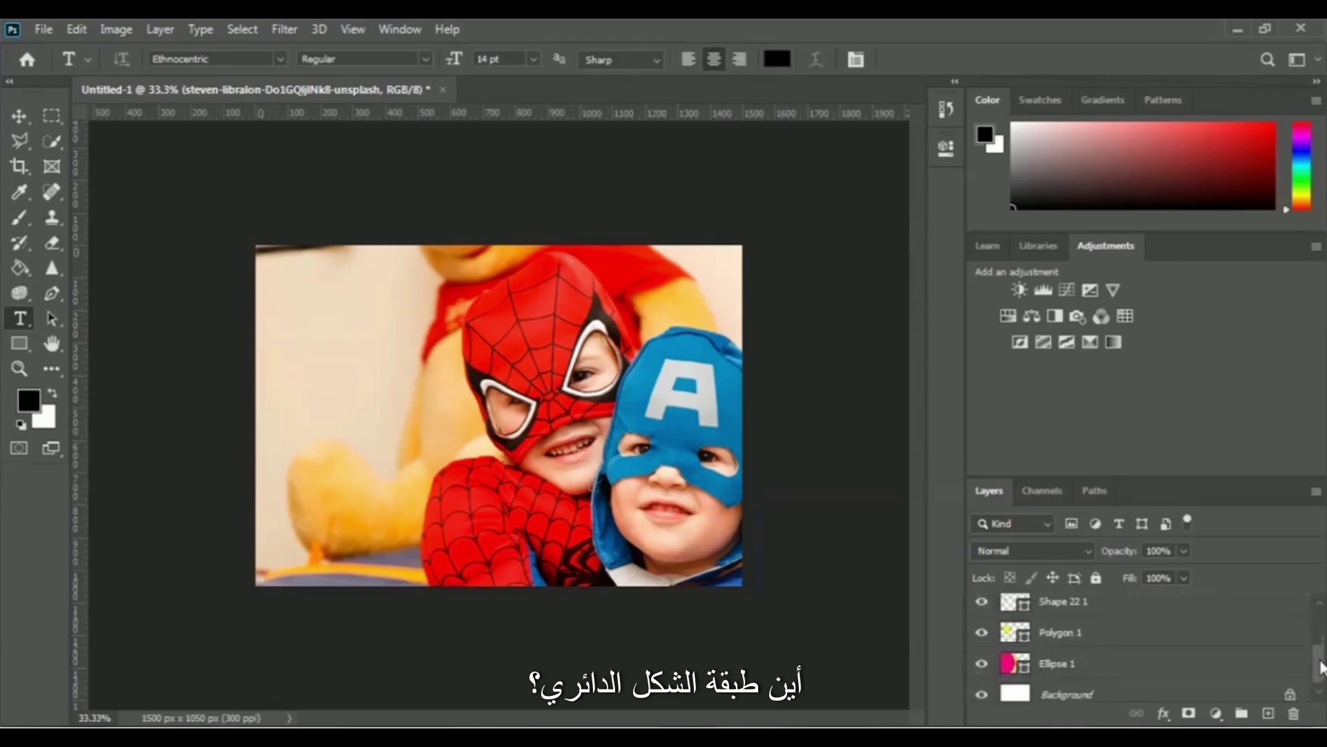
{"action": "left_click", "coordinate": [1086, 668]}
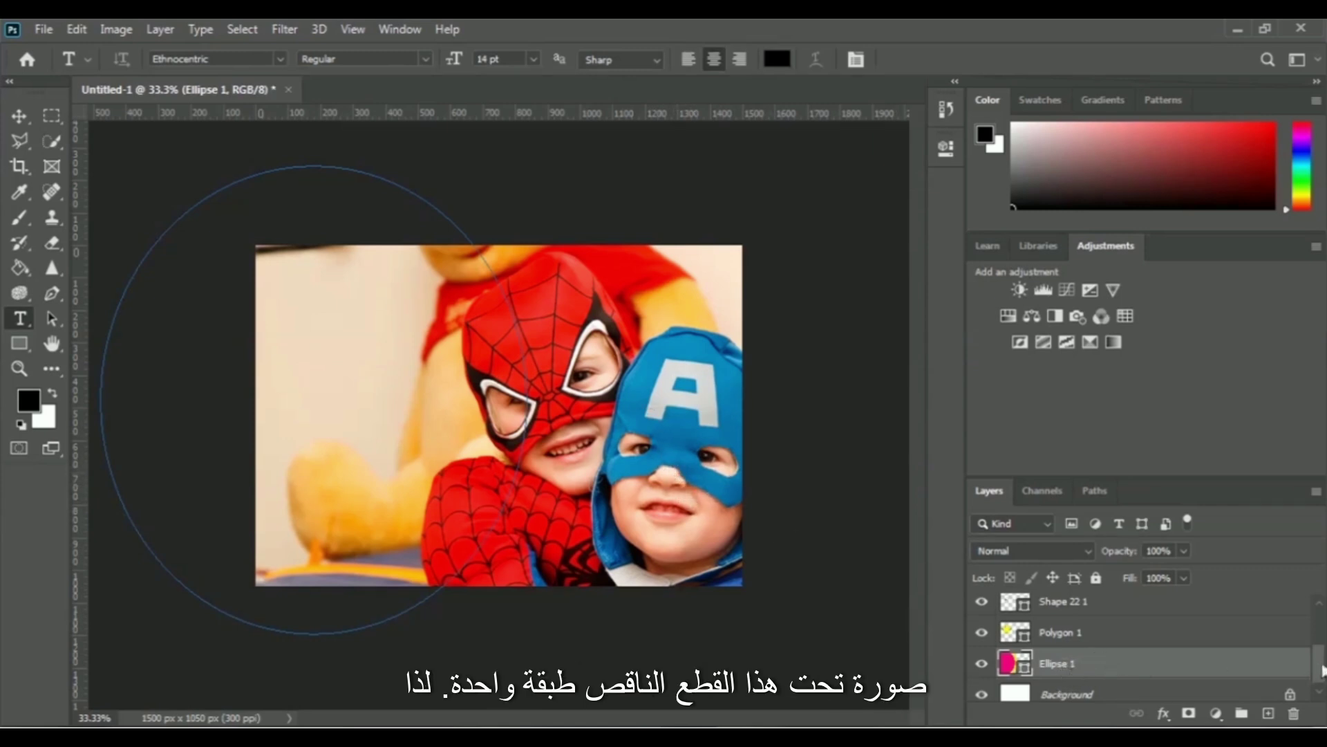
{"action": "left_click_drag", "start_coordinate": [1319, 676], "coordinate": [1319, 632]}
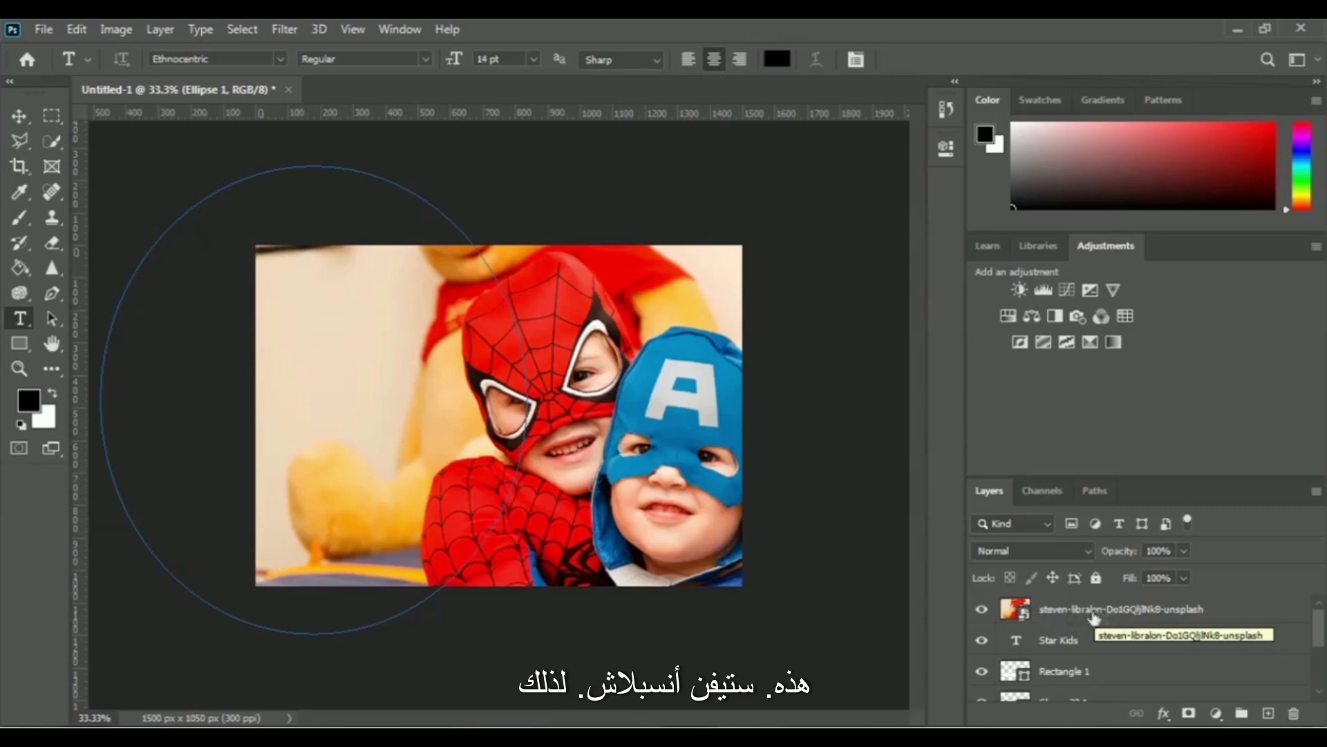
{"action": "left_click_drag", "start_coordinate": [1061, 612], "coordinate": [1084, 672]}
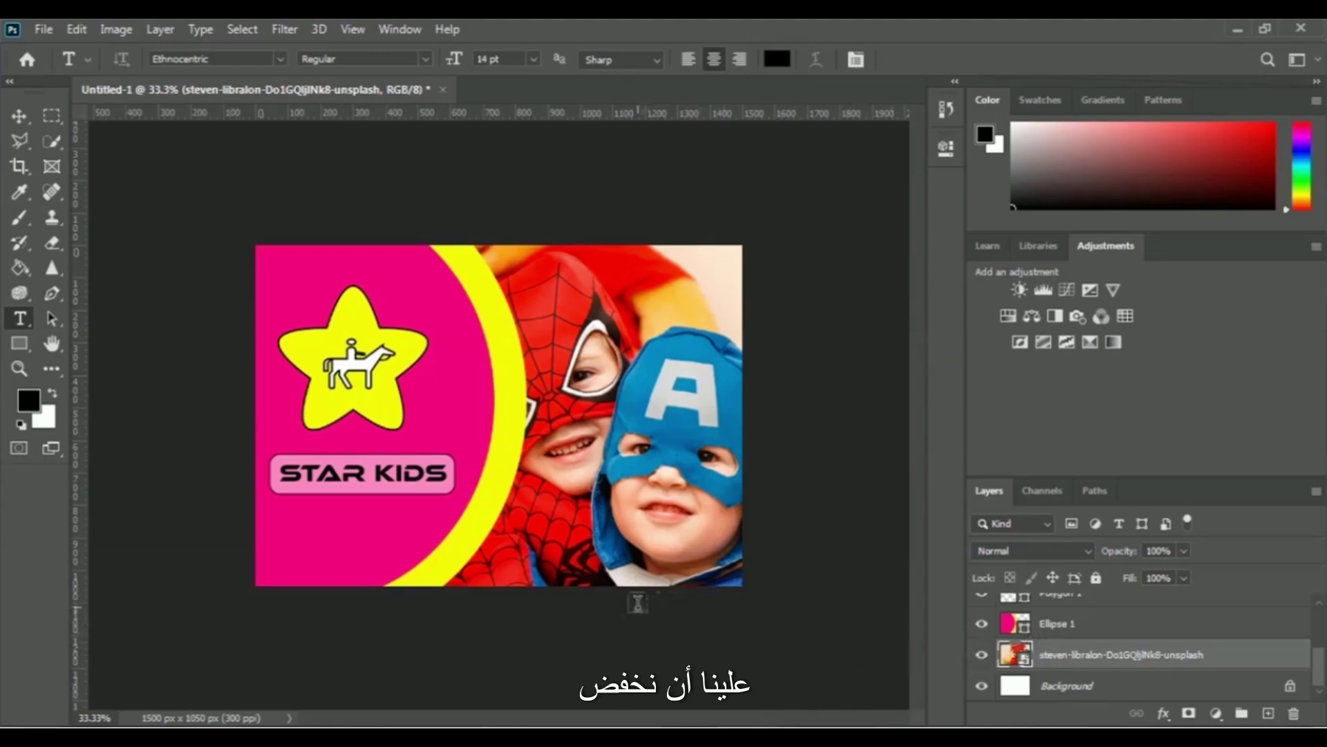
- Set the opacity of the Ellipse 1 layer to 95%
{"action": "left_click", "coordinate": [1061, 630]}
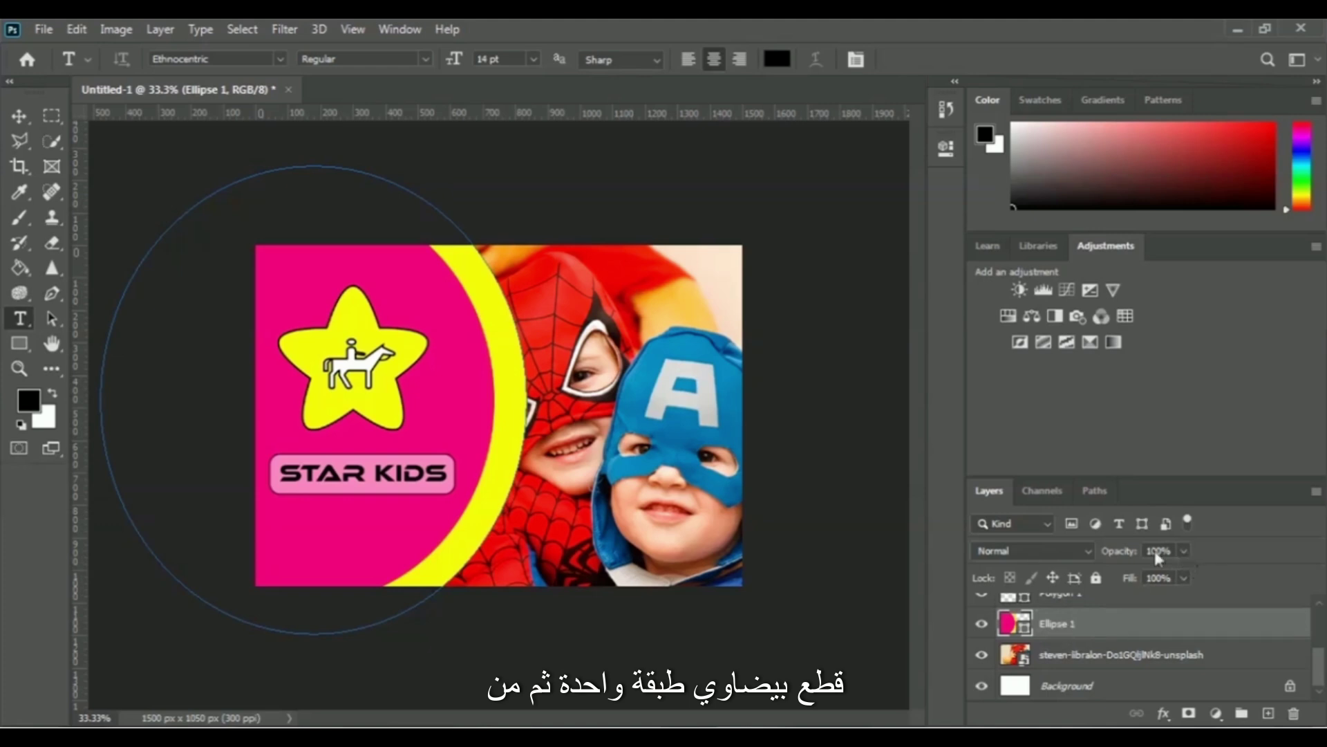
{"action": "left_click", "coordinate": [1184, 550]}
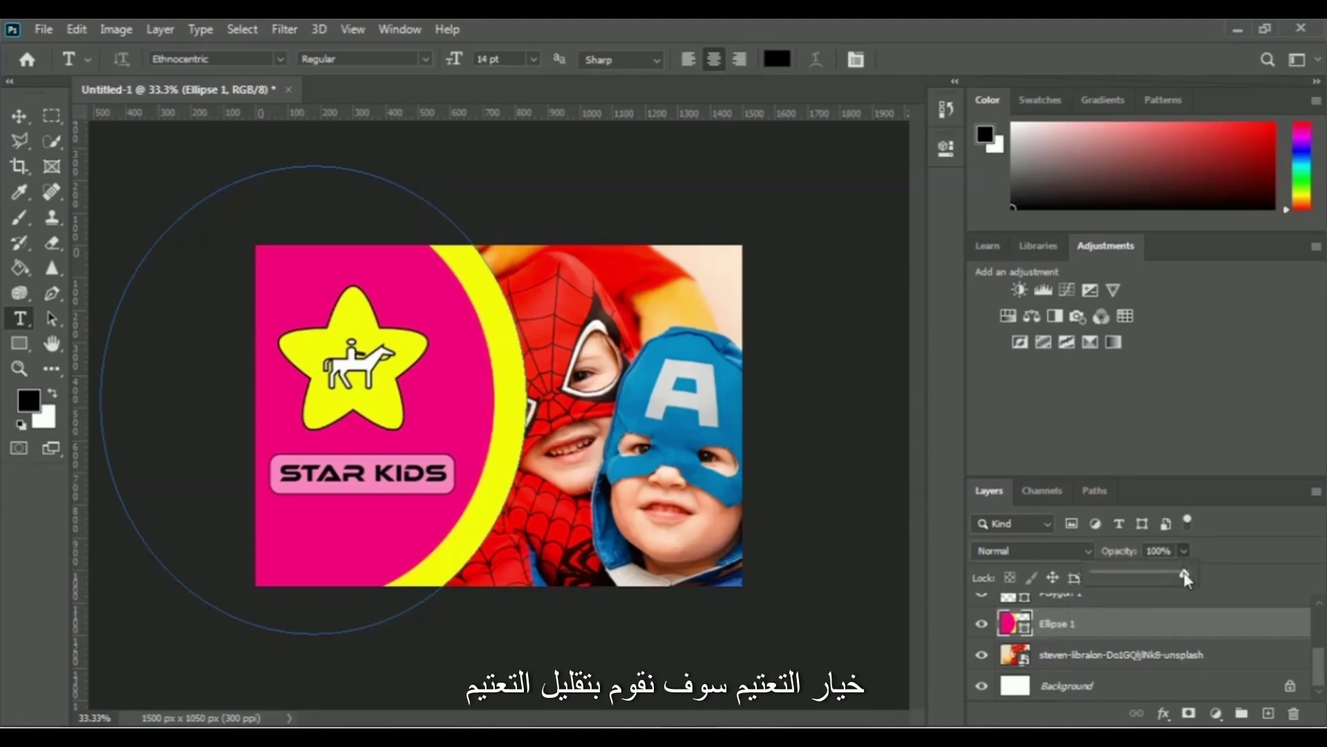
{"action": "left_click_drag", "start_coordinate": [1185, 578], "coordinate": [1181, 580]}
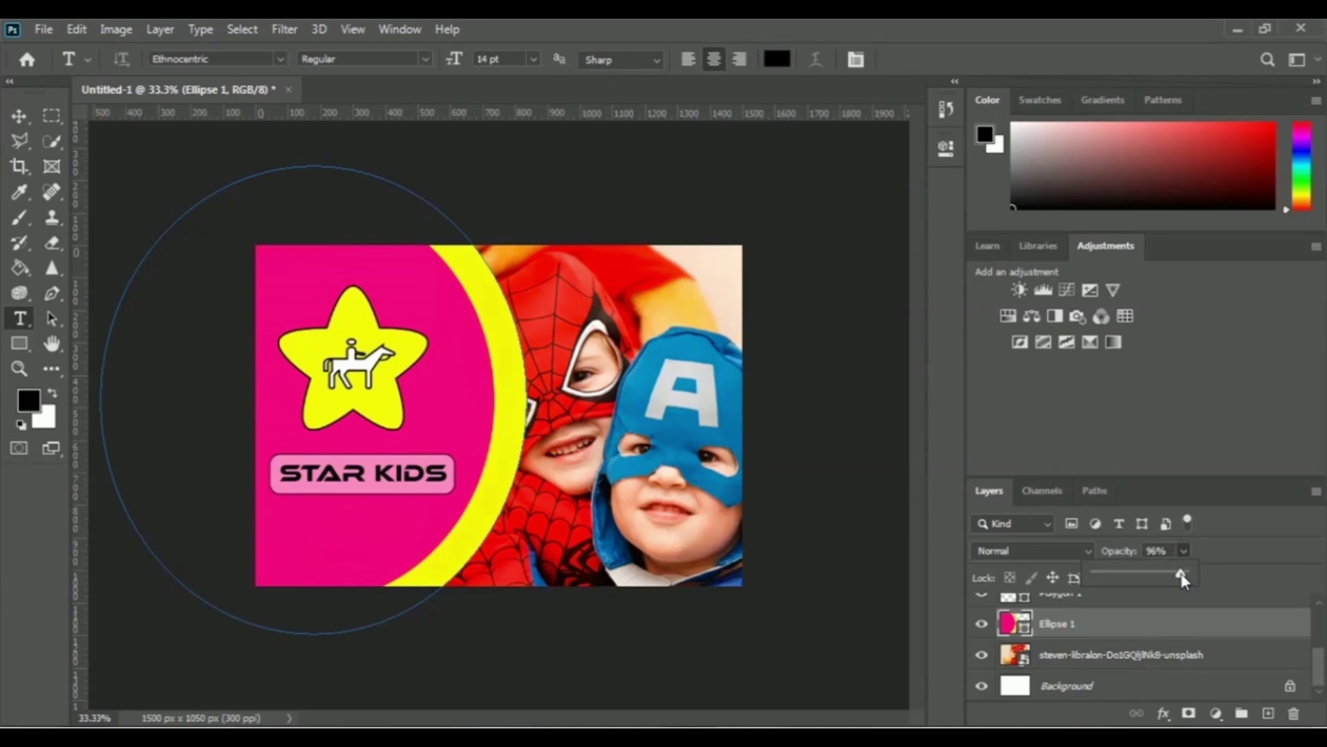
{"action": "double_click", "coordinate": [1158, 551]}
{"action": "type", "text": "95"}
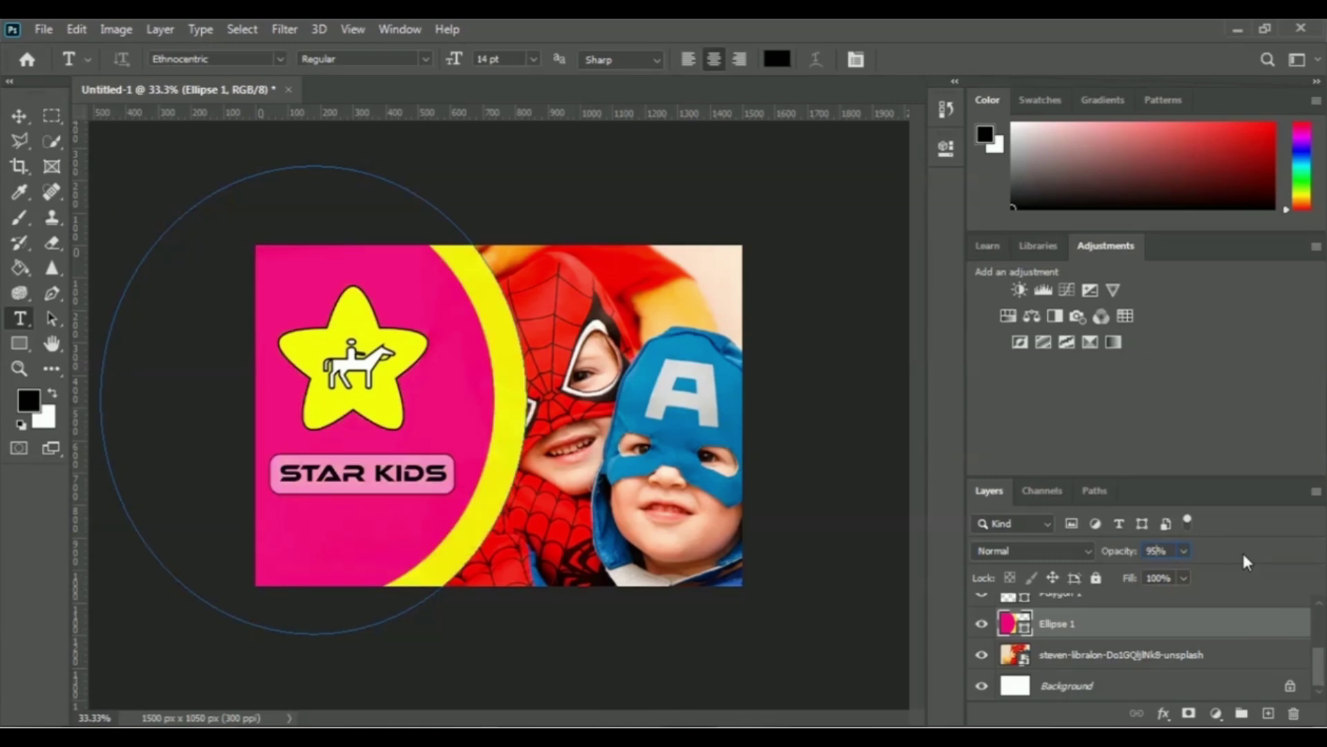